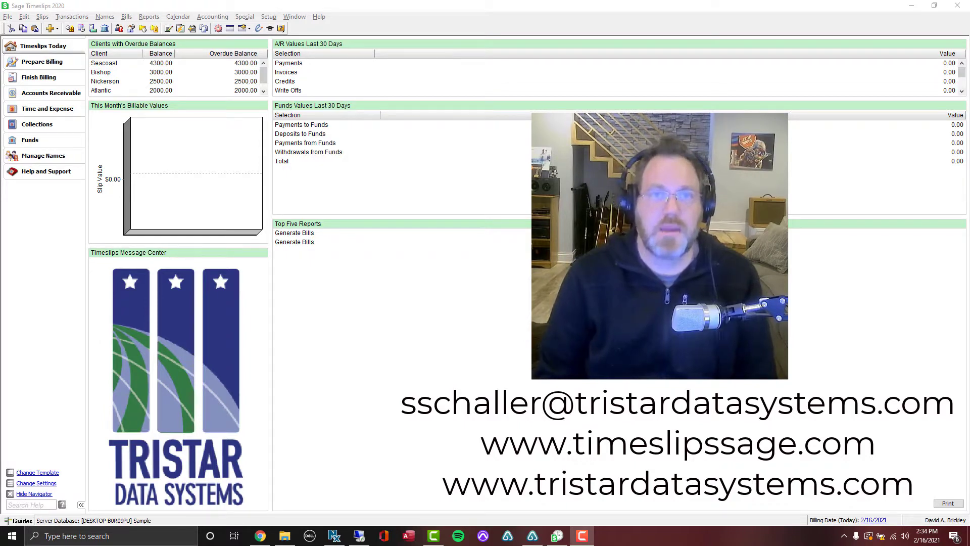
Look through the Prepare Billing, Finish Billing and Accounts Receivable workflow pages, return to Prepare Billing, and review the available program commands.
left_click(425, 312)
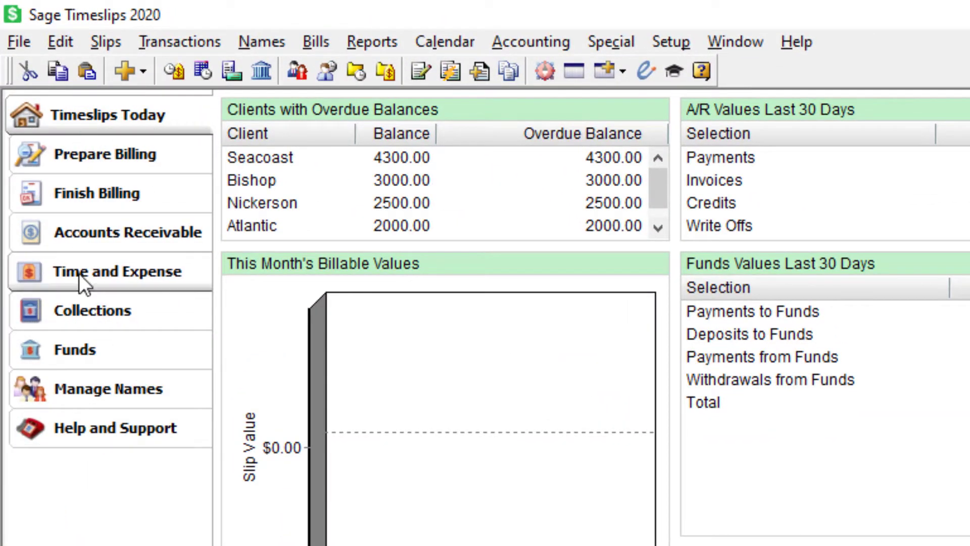
left_click(99, 153)
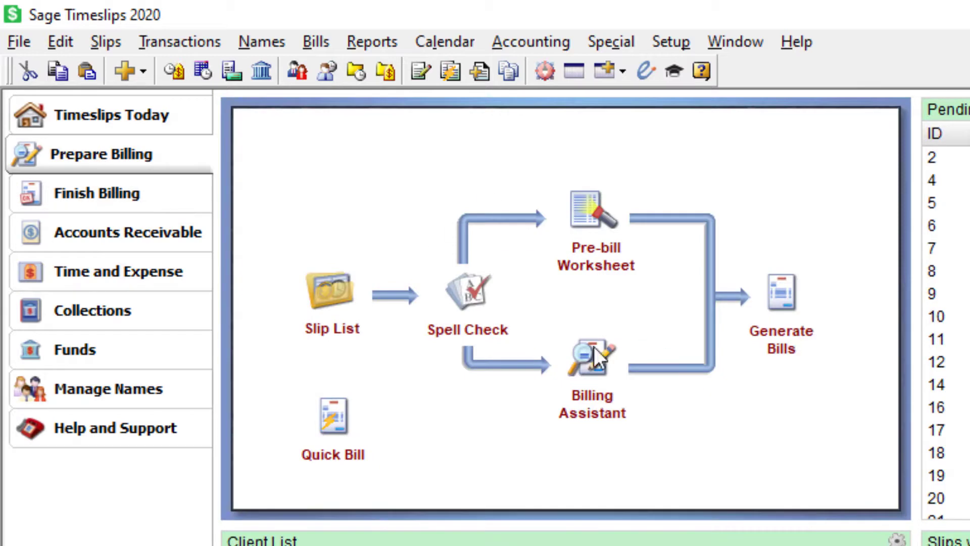
left_click(153, 195)
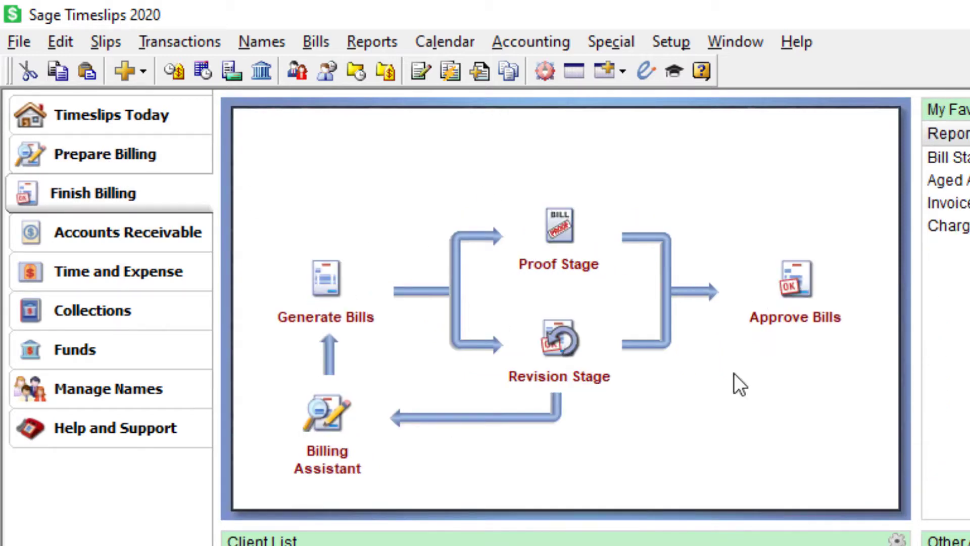
left_click(133, 240)
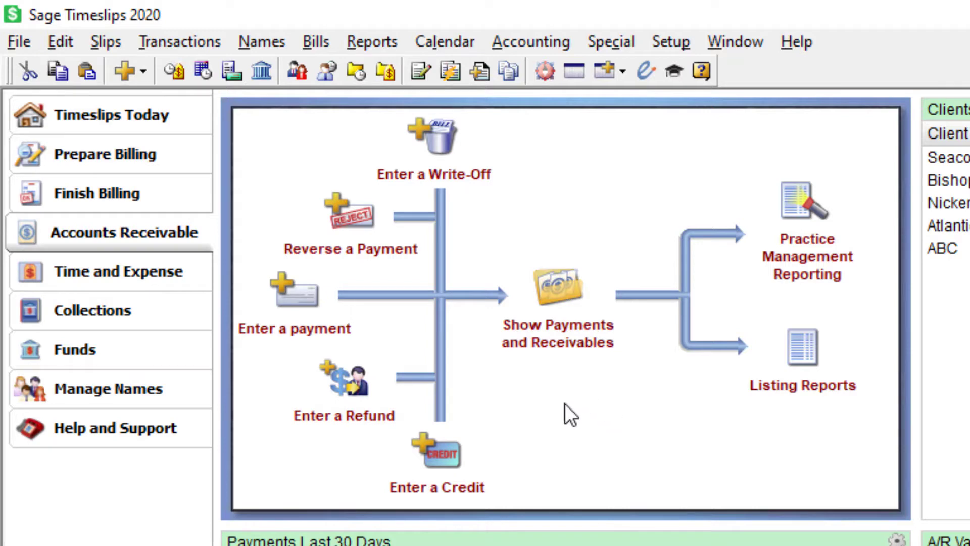
left_click(120, 150)
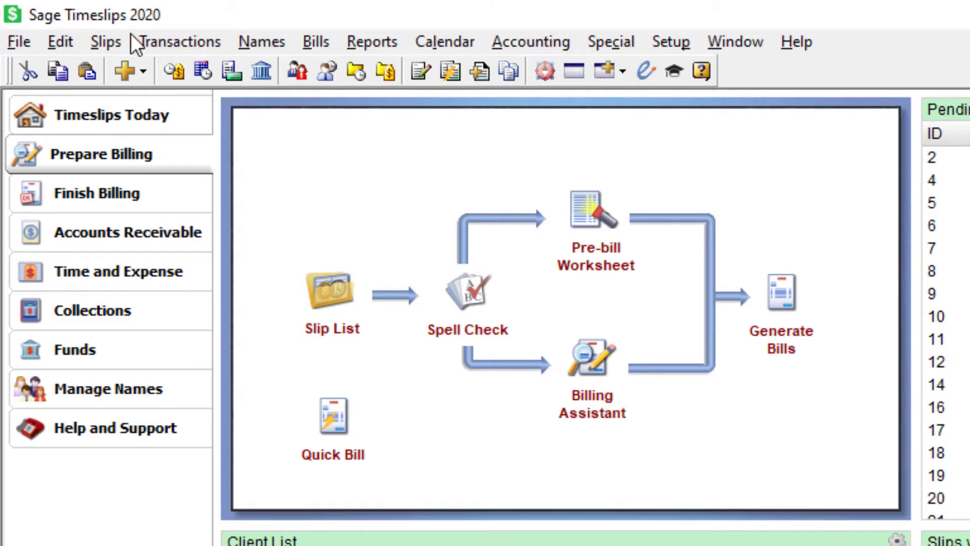
left_click(104, 41)
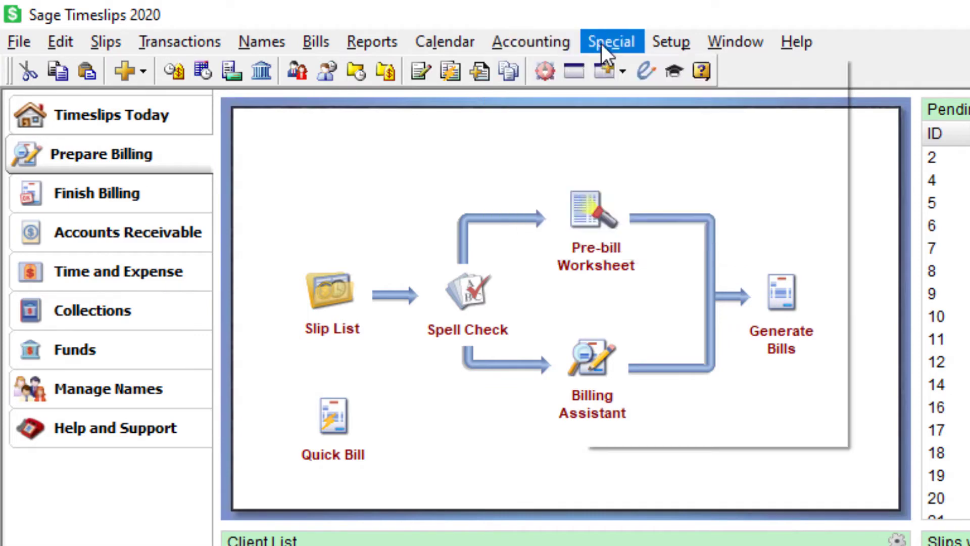
mouse_move(189, 47)
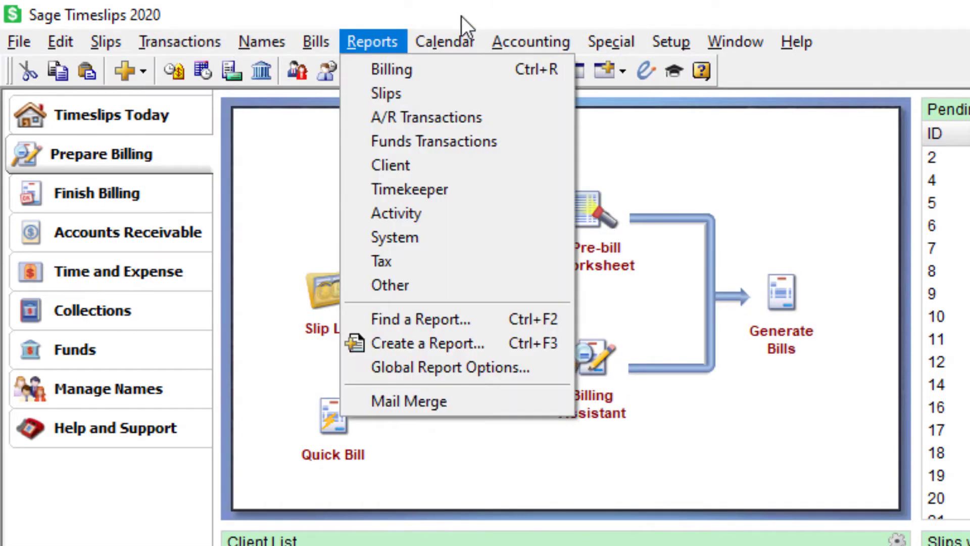
left_click(465, 16)
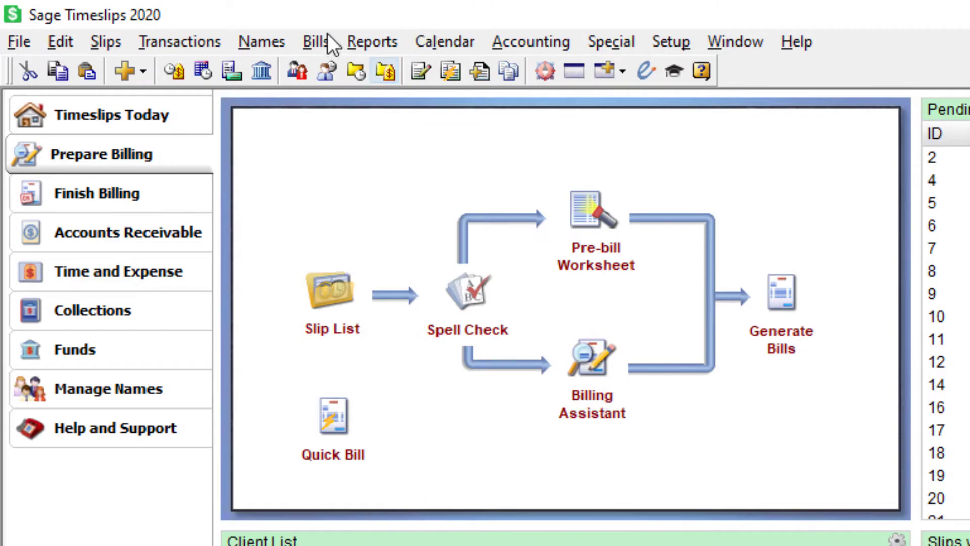
Open the Client List and the Timekeeper List and arrange them side by side.
left_click(263, 40)
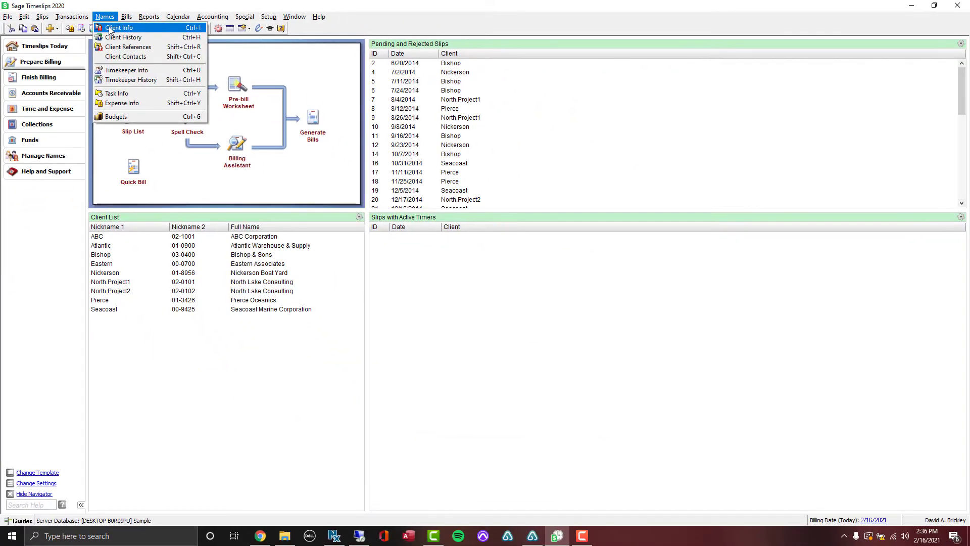
left_click(278, 71)
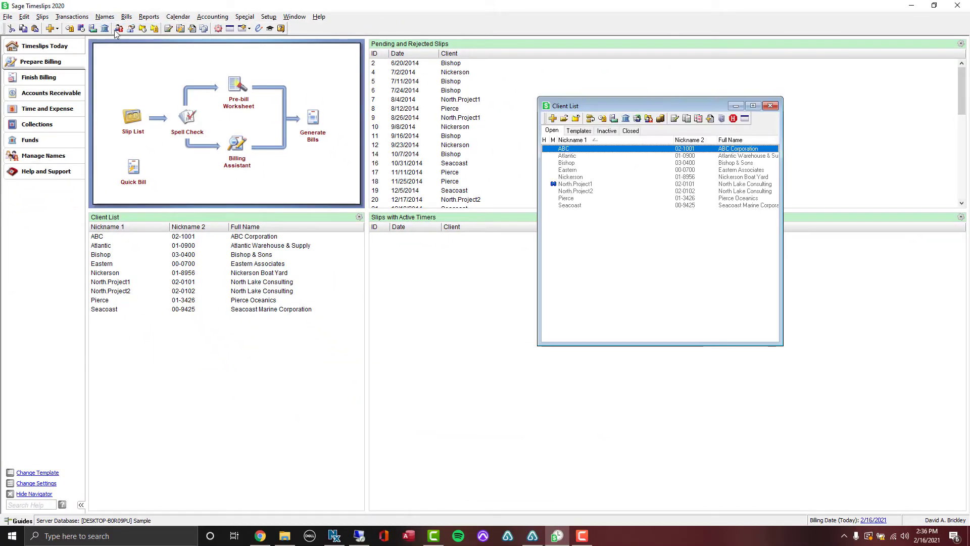
left_click(107, 17)
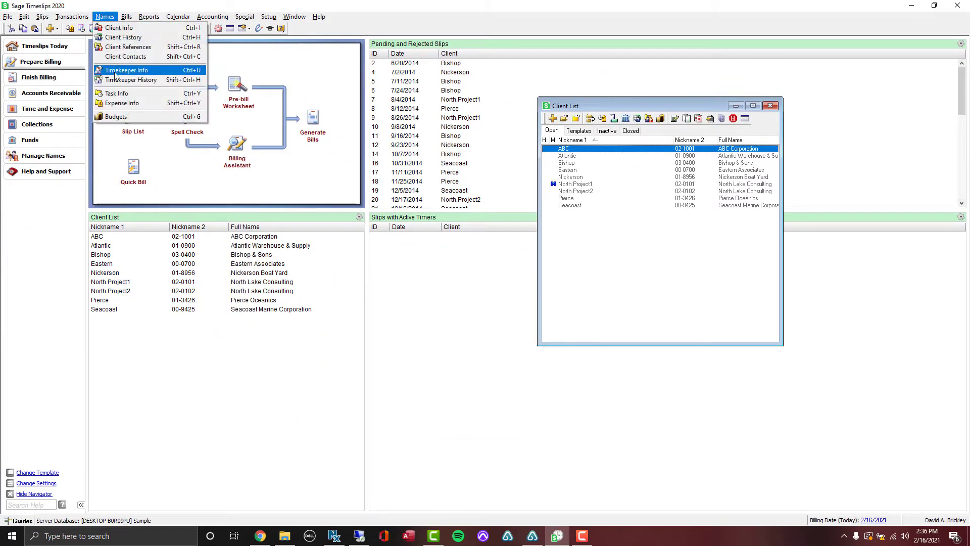
left_click(114, 71)
left_click_drag(666, 126, 442, 104)
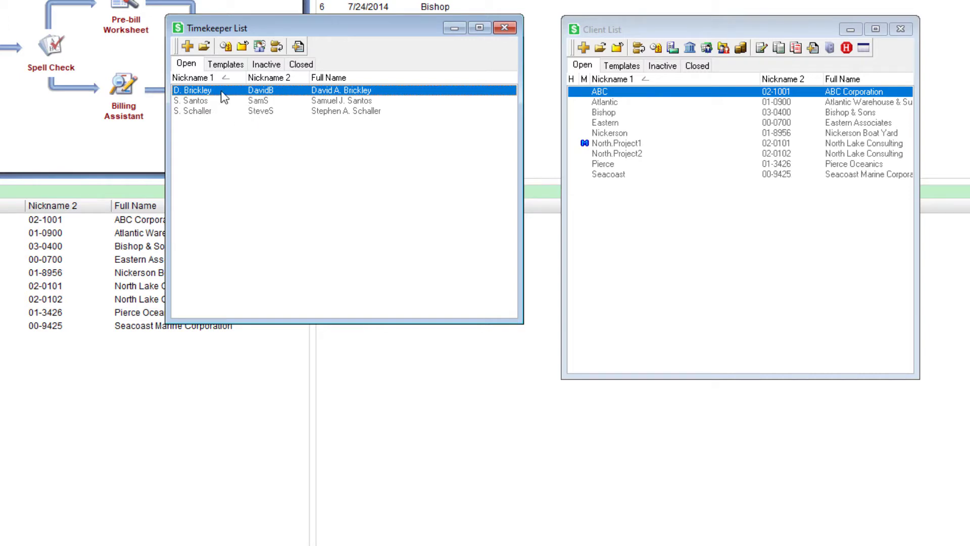
Open the first timekeeper's information record and move it clear of the Client List.
double_click(221, 92)
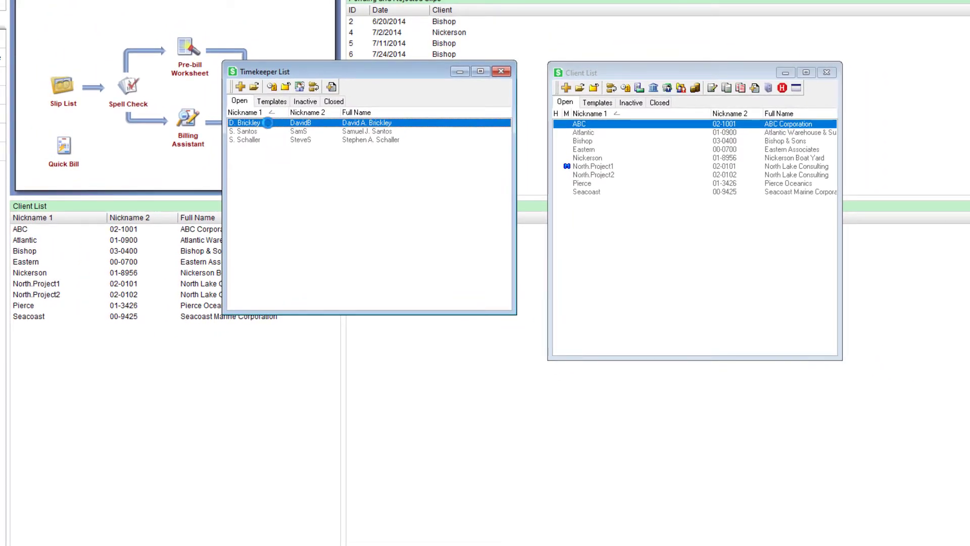
left_click_drag(188, 187, 319, 133)
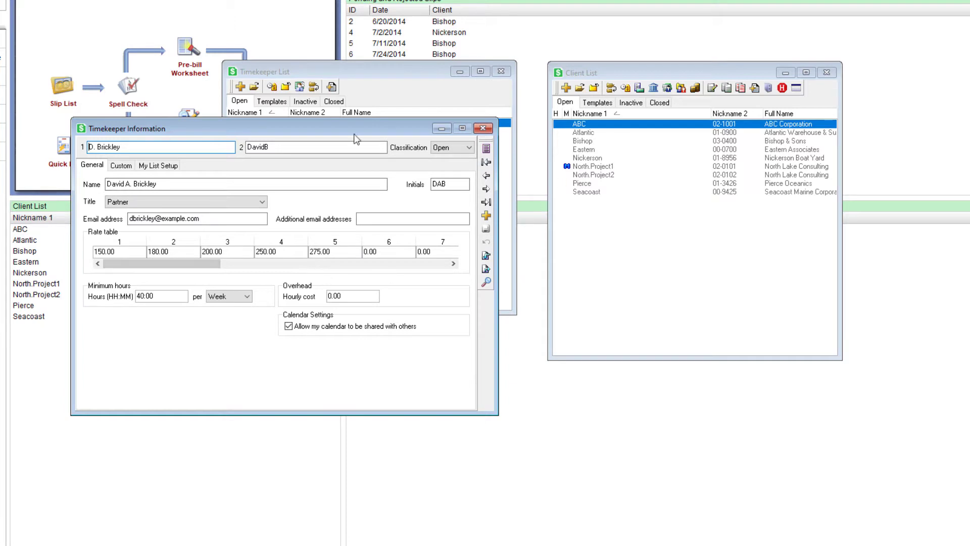
left_click_drag(323, 129, 281, 120)
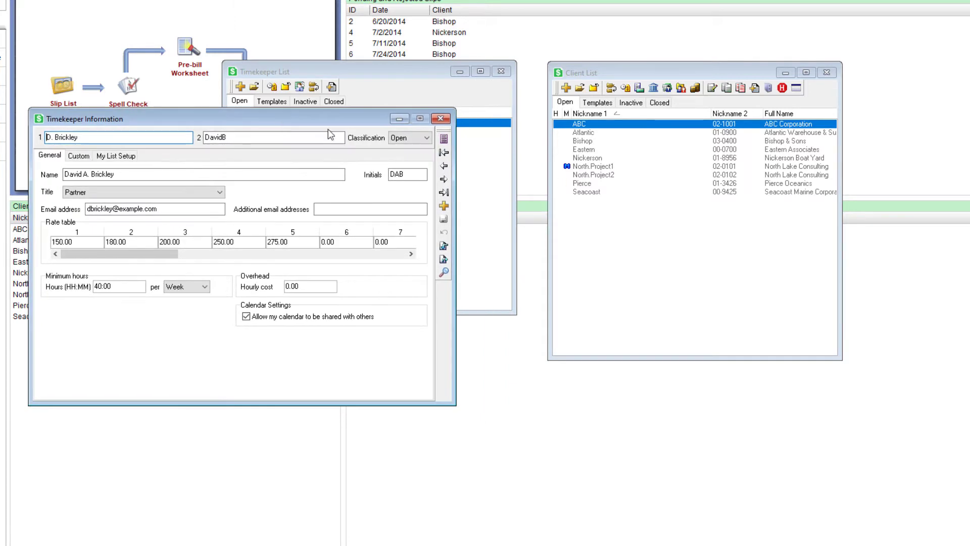
Open client ABC's information and examine the rate table on its Rates page.
left_click(610, 129)
double_click(609, 127)
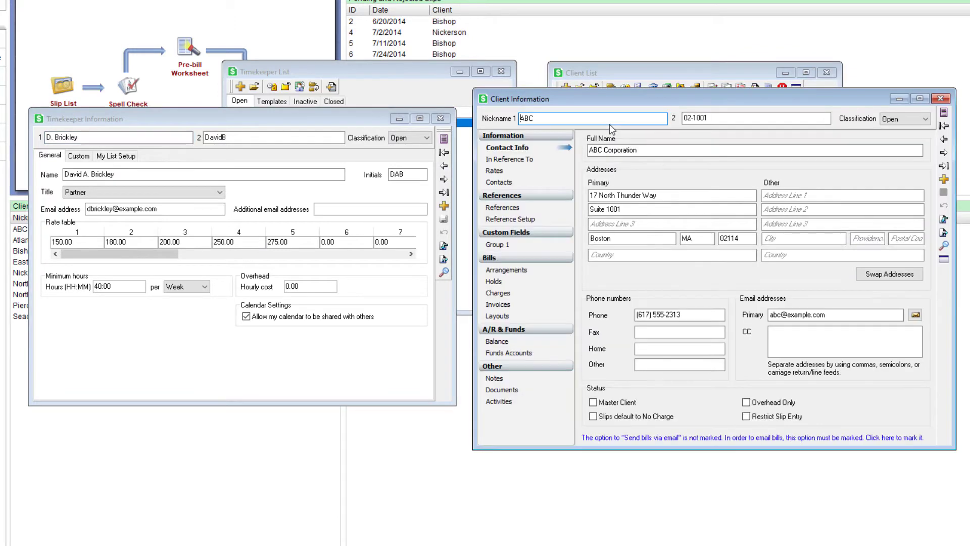
left_click(495, 171)
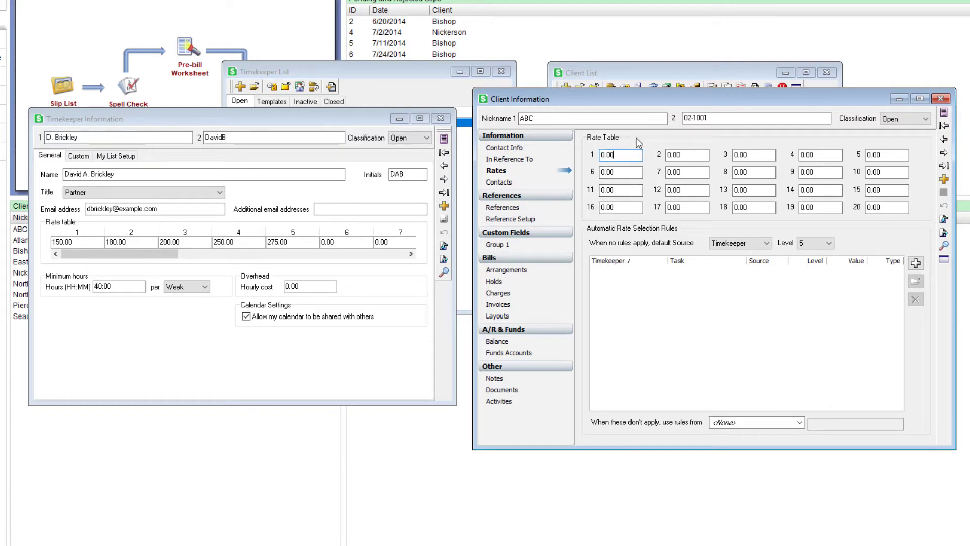
left_click(617, 156)
left_click_drag(617, 155, 576, 155)
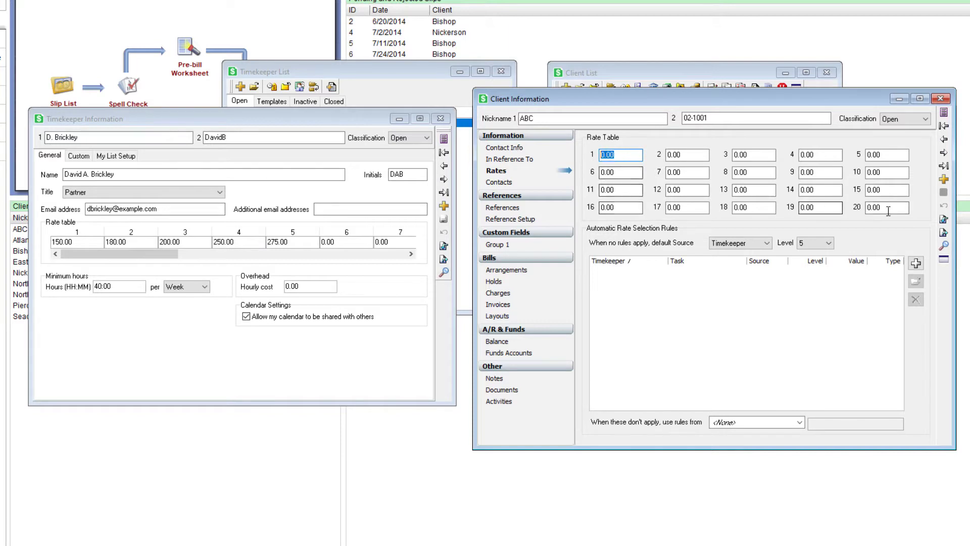
left_click(629, 157)
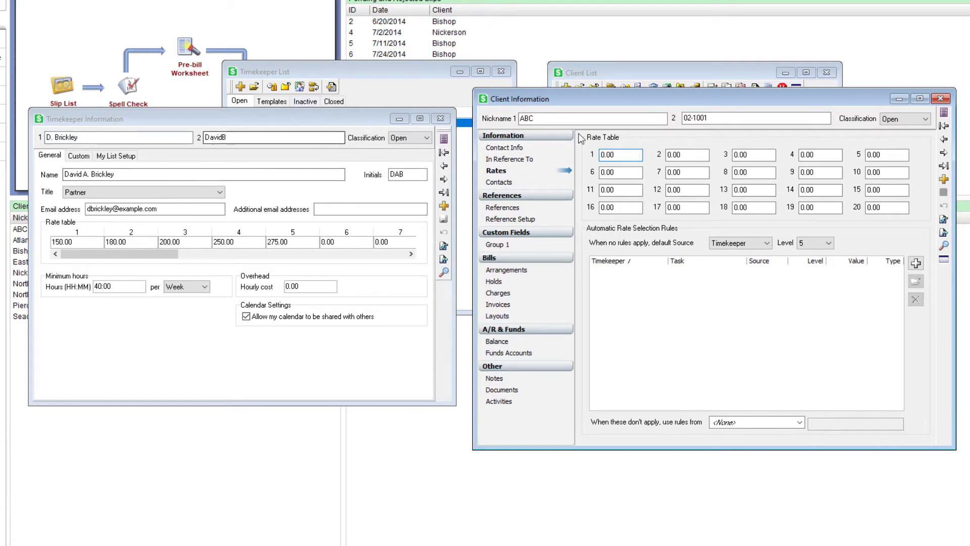
Review the partner timekeeper's rate table beside the client's rates and select the level 5 rate for editing.
left_click_drag(236, 117, 237, 93)
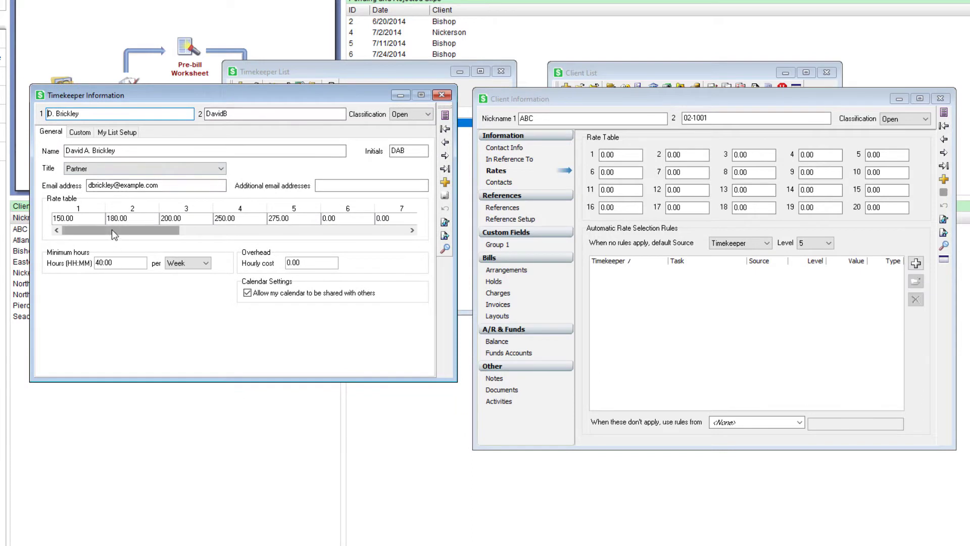
mouse_move(112, 230)
left_mouse_down()
mouse_move(348, 231)
mouse_move(120, 230)
left_mouse_up()
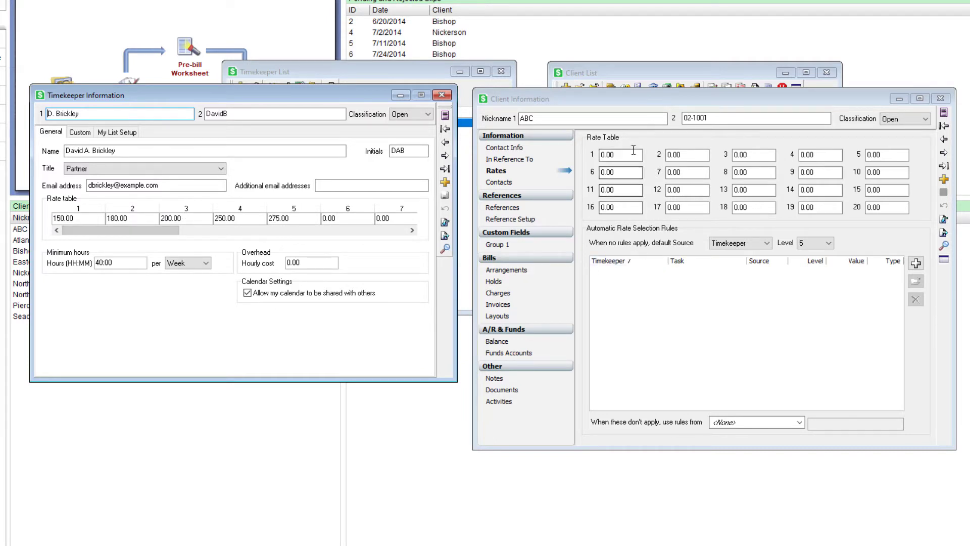
left_click(527, 108)
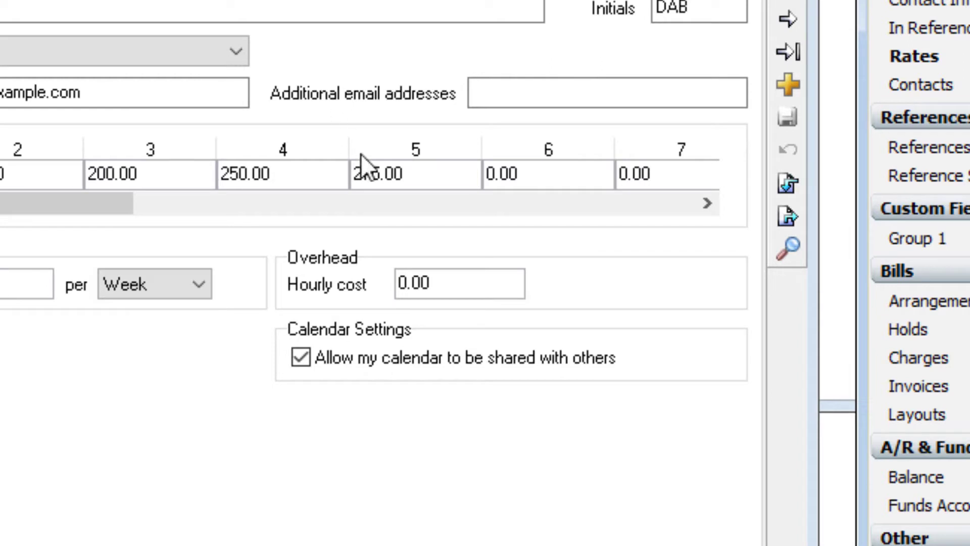
left_click(429, 173)
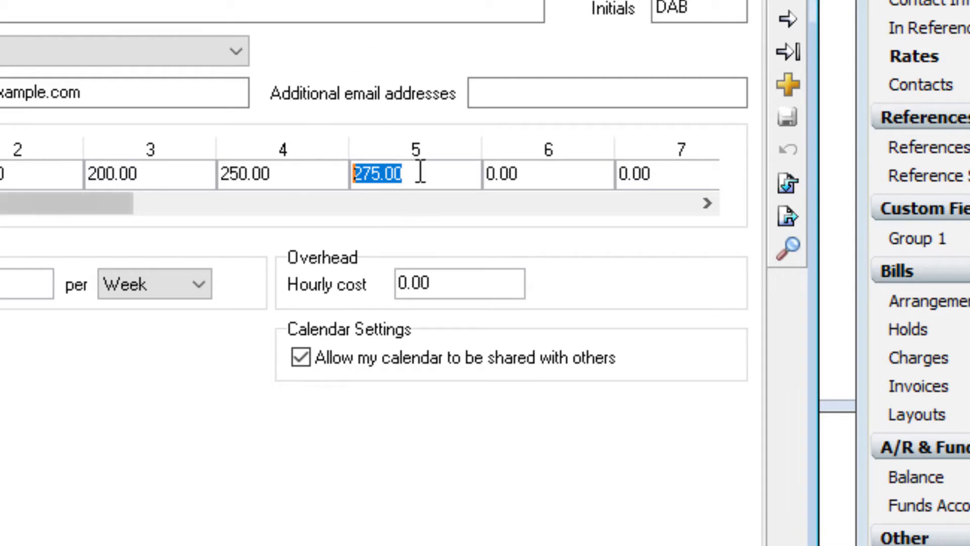
left_click_drag(420, 170, 354, 169)
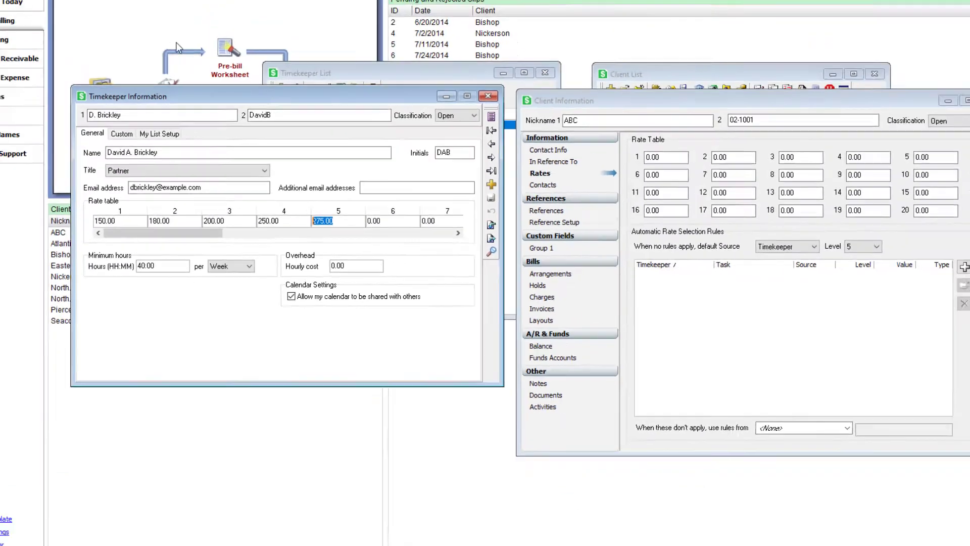
Open client ABC's time and expense slips and check the rate settings of the 1/4/2021 Research slip.
left_click(42, 16)
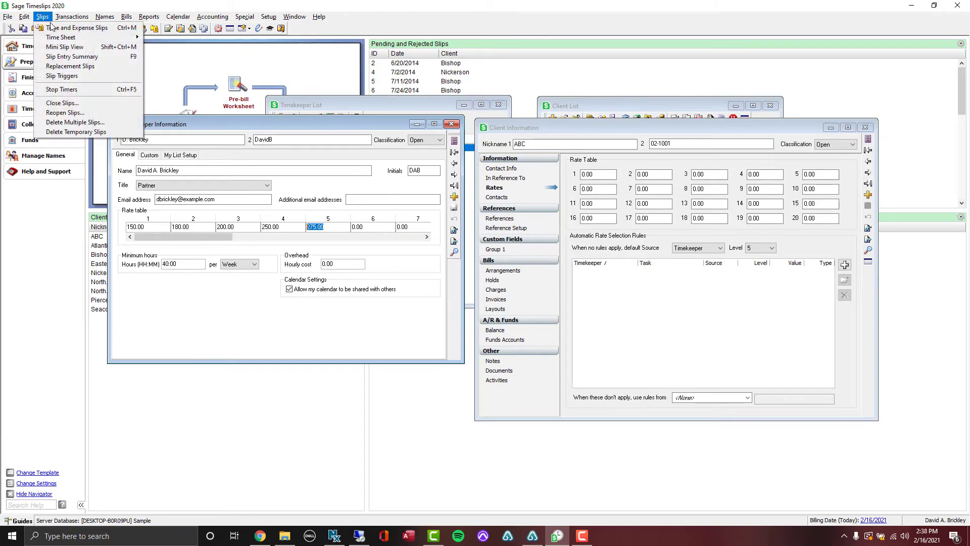
left_click(76, 28)
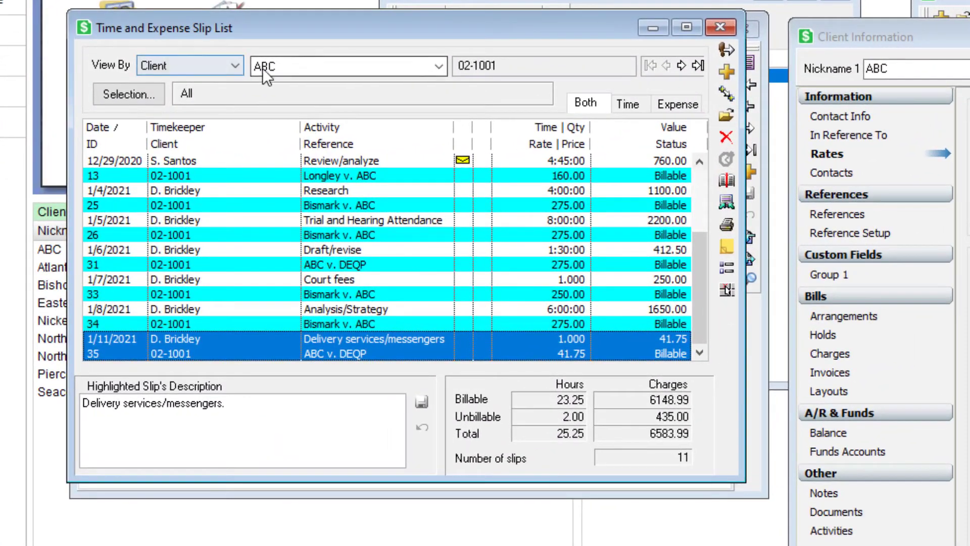
left_click(192, 195)
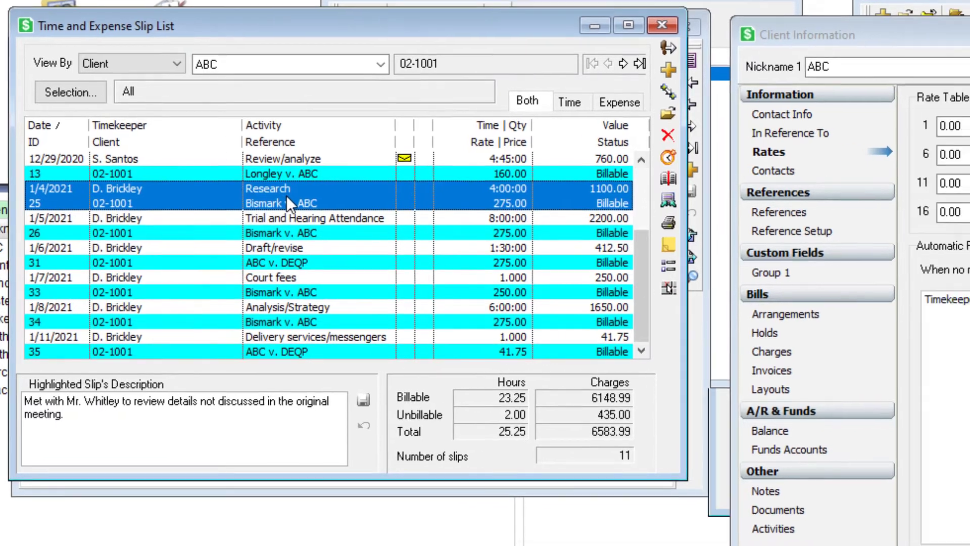
double_click(345, 198)
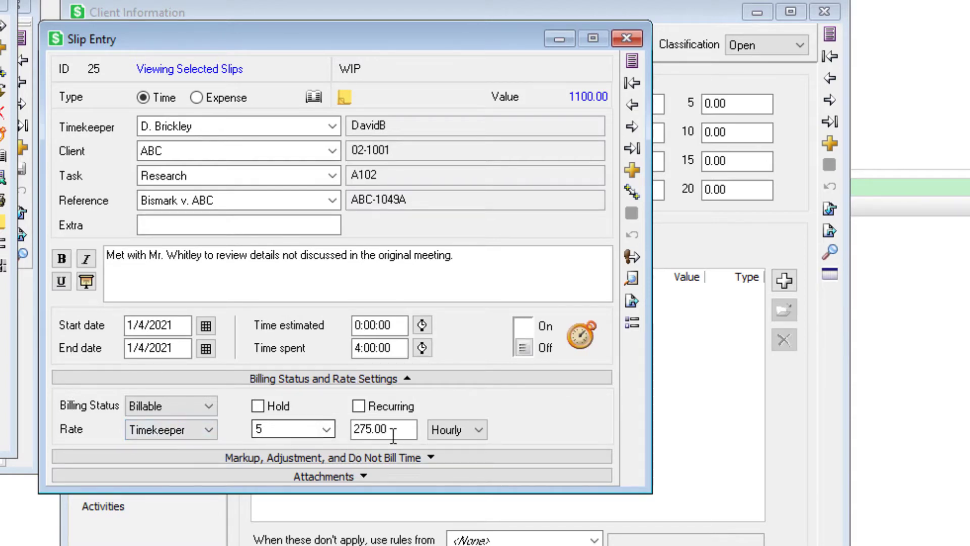
left_click(634, 36)
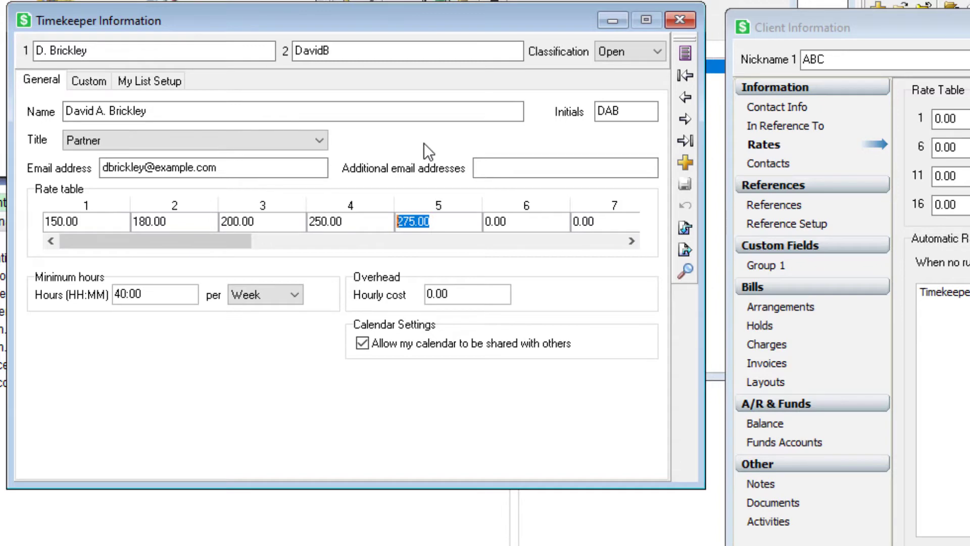
Set the timekeeper's level 5 rate to 300 and save the record.
type("300")
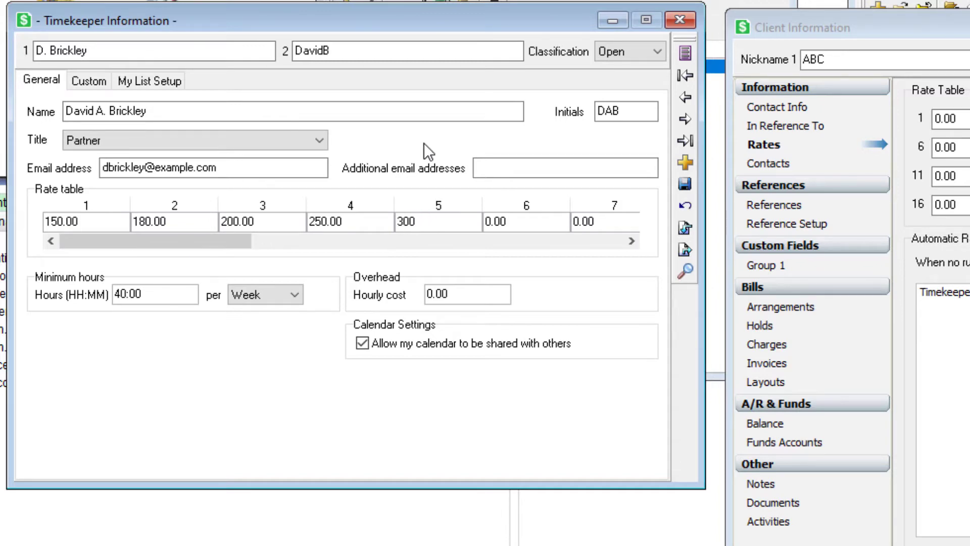
key("Tab")
left_click(687, 187)
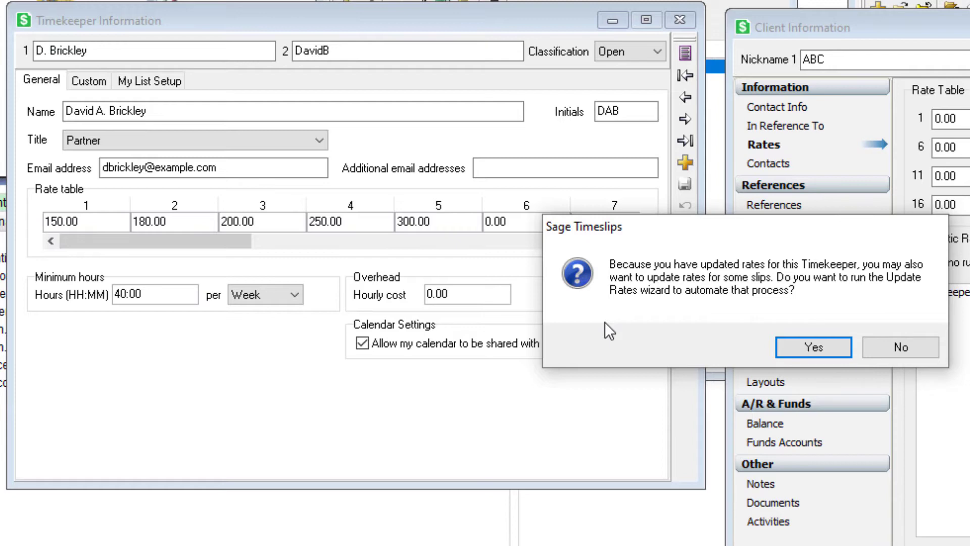
Run the Update Rates wizard for the timekeeper's slips, with only Rate Level 5 marked for updating.
left_click(809, 348)
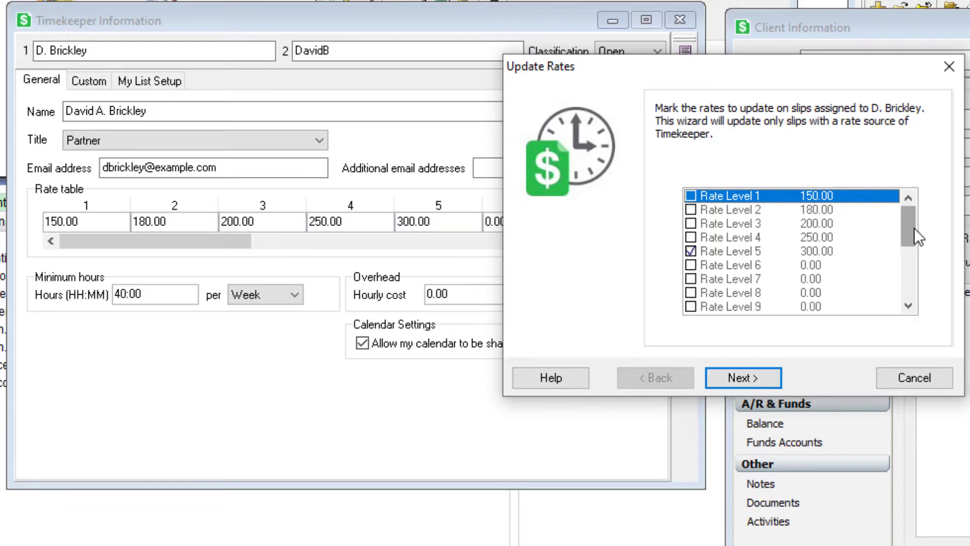
left_click_drag(914, 231, 908, 205)
left_click(750, 375)
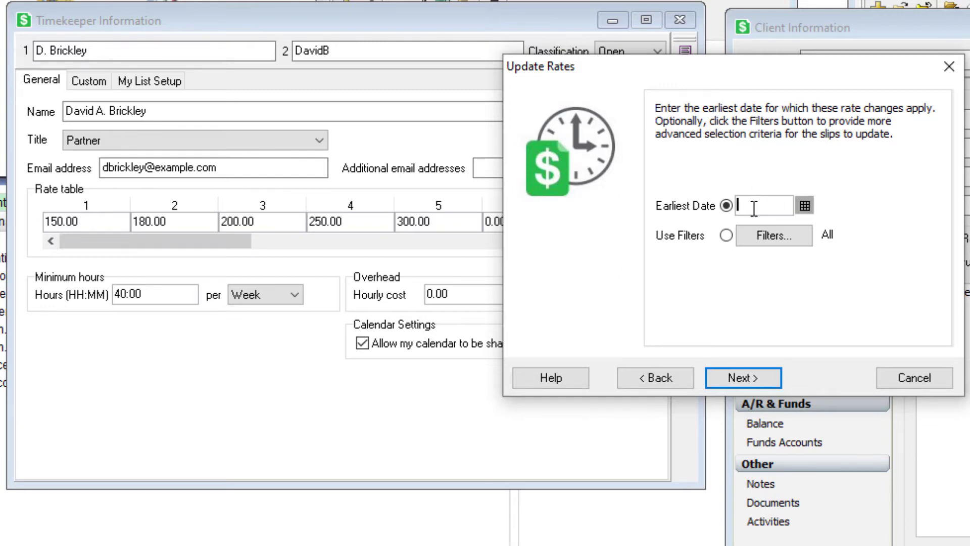
Set the earliest date for the rate changes to 1/1/2021 in the Update Rates wizard.
left_click(804, 207)
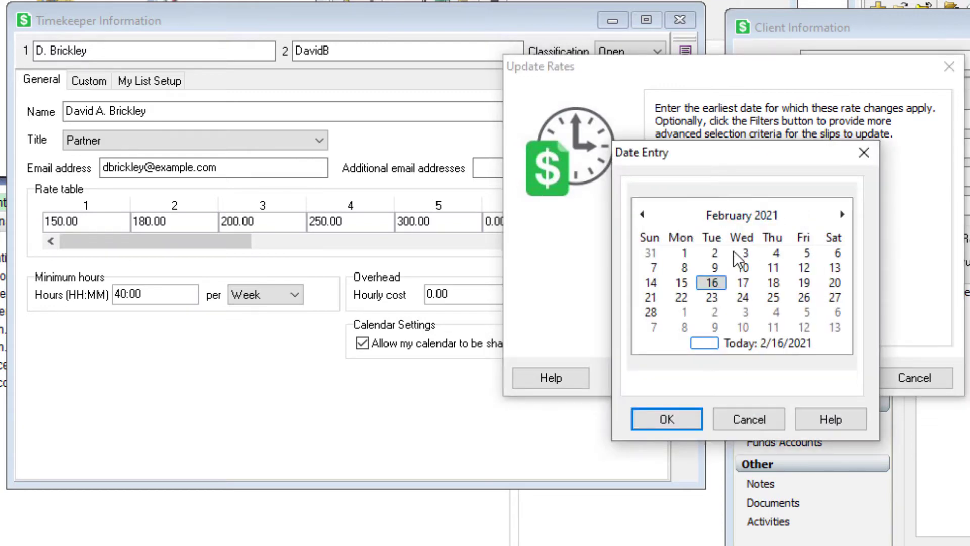
left_click(642, 214)
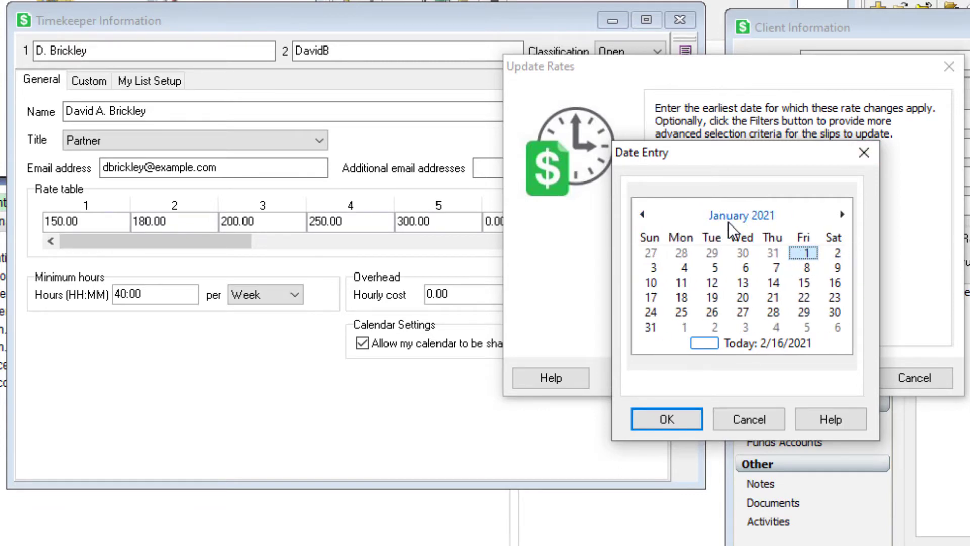
left_click(672, 426)
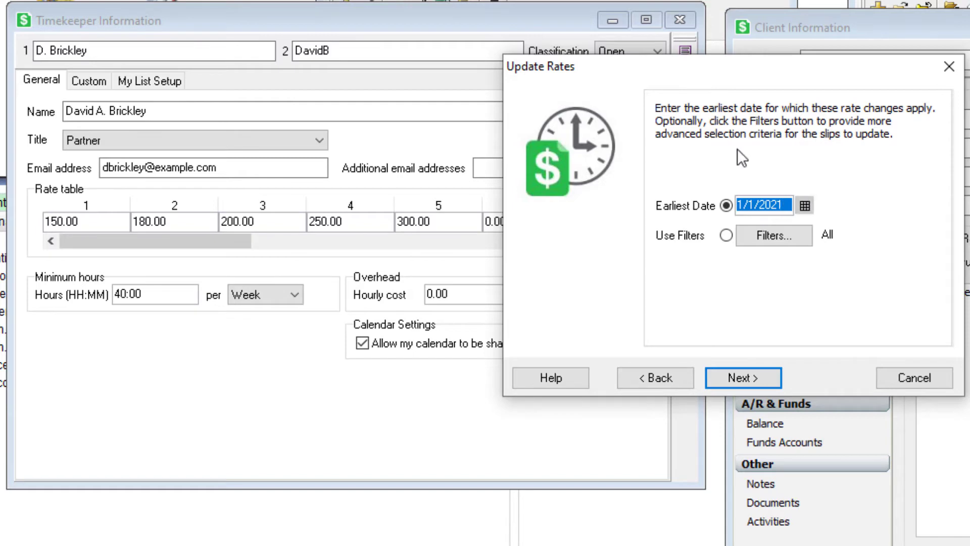
left_click(742, 205)
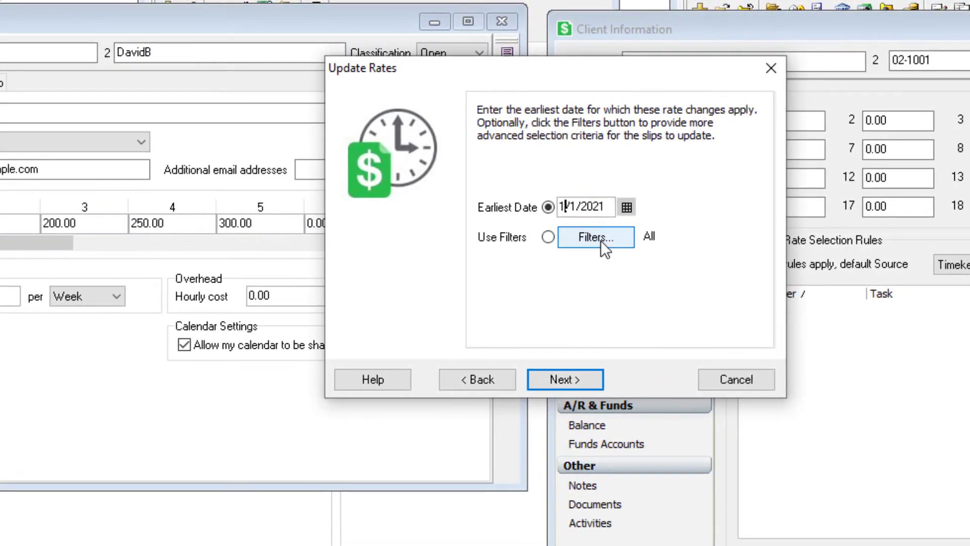
Add a Client Selection filter that includes only client ABC to the rate update.
left_click(601, 240)
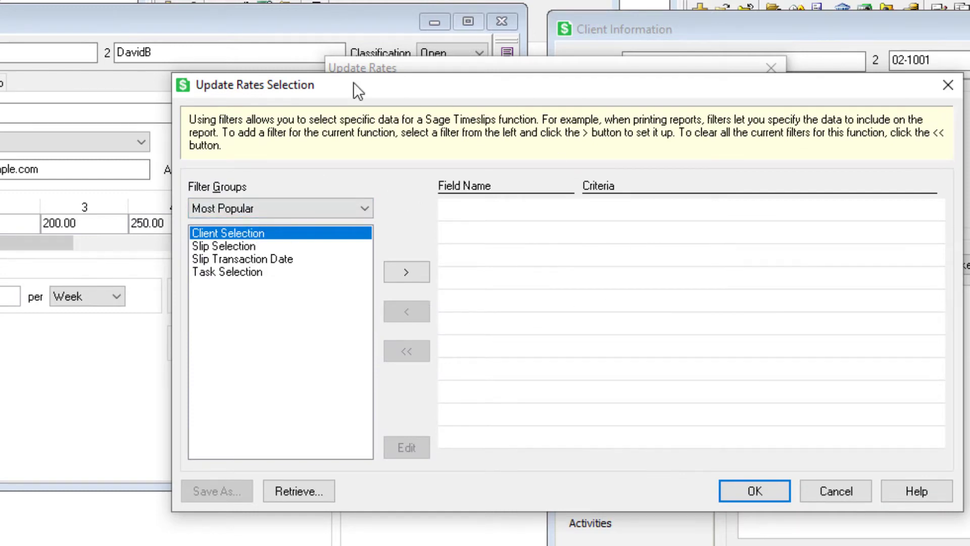
left_click_drag(420, 83, 465, 287)
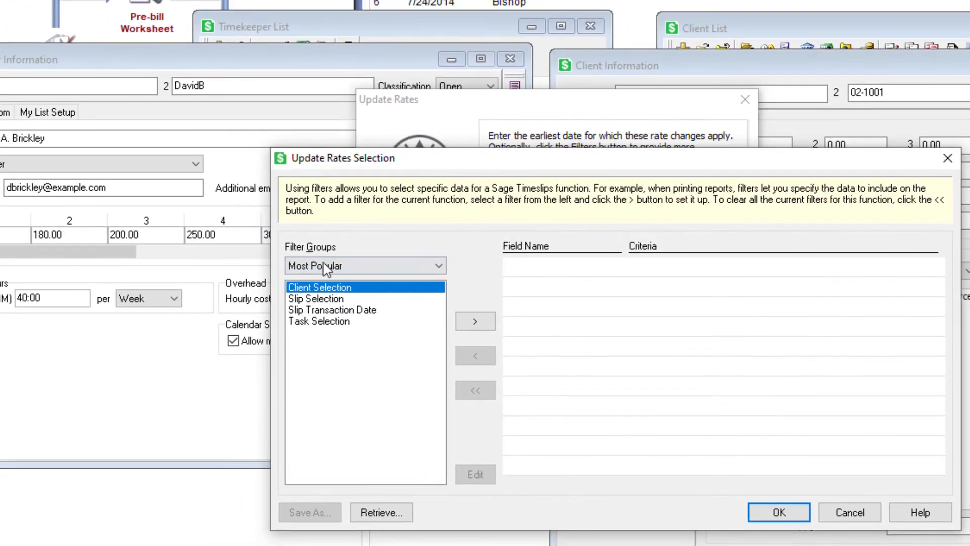
double_click(316, 292)
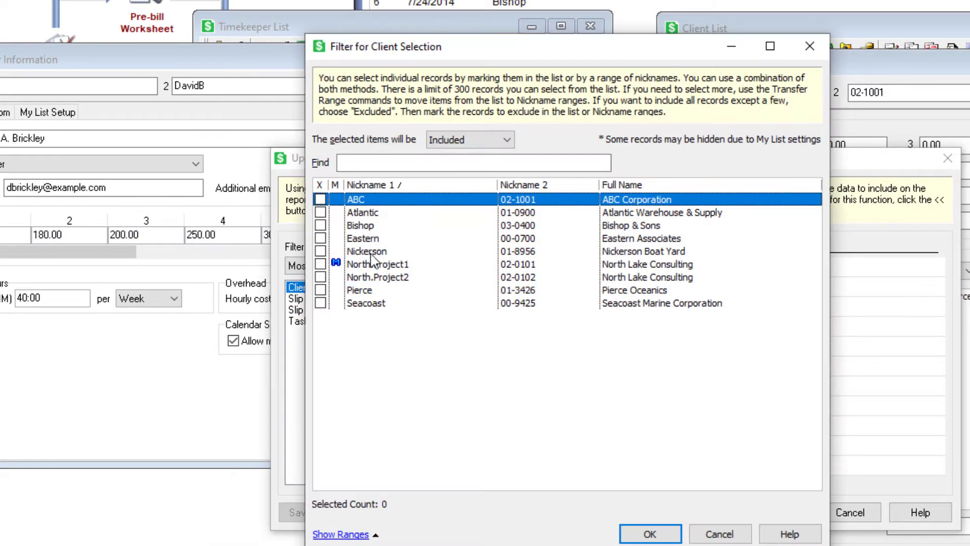
left_click(319, 200)
left_click(650, 535)
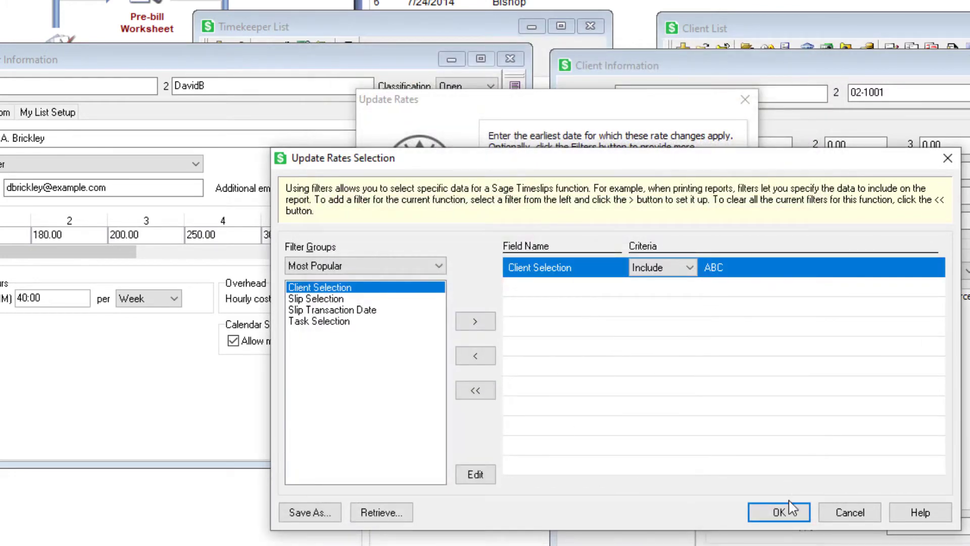
left_click(781, 512)
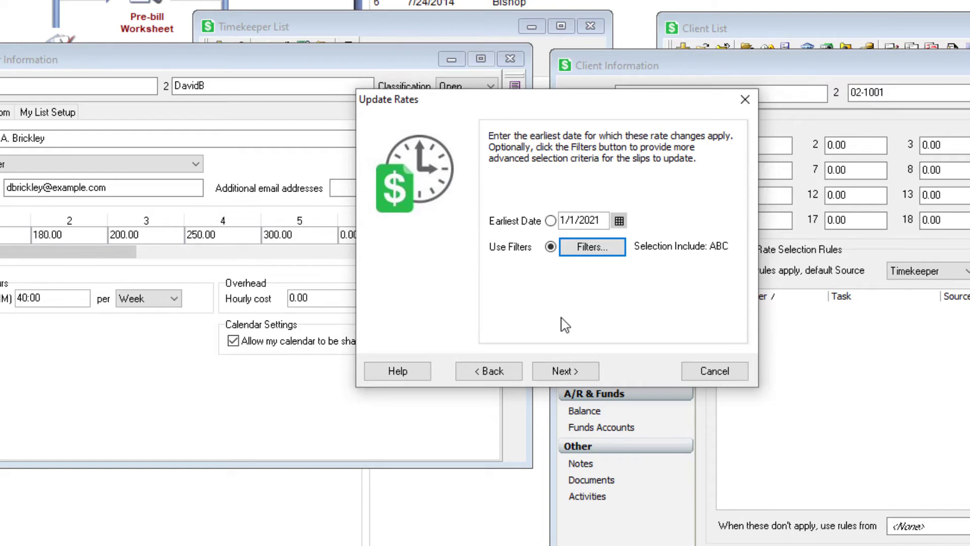
Finish the Update Rates wizard to apply the level 5 rate to client ABC's slips.
left_click(565, 372)
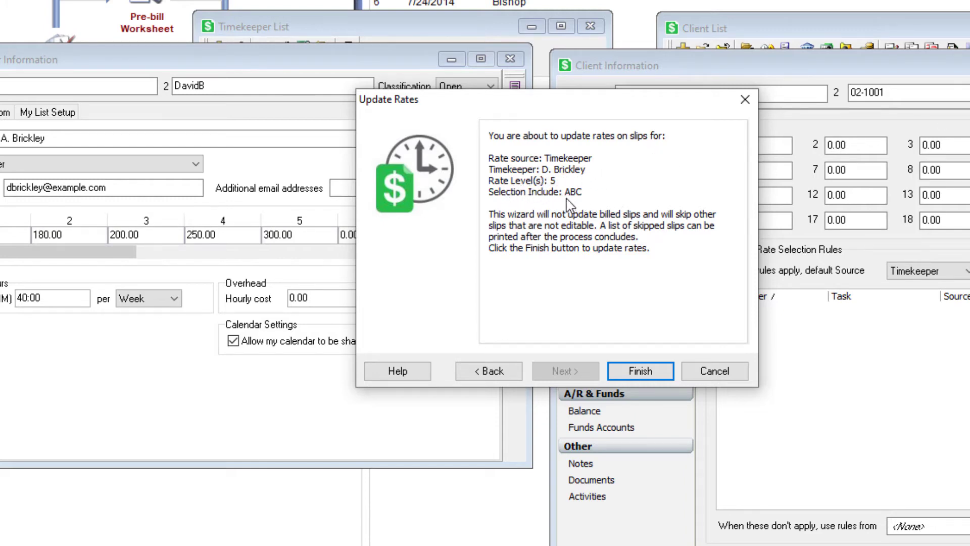
left_click(640, 371)
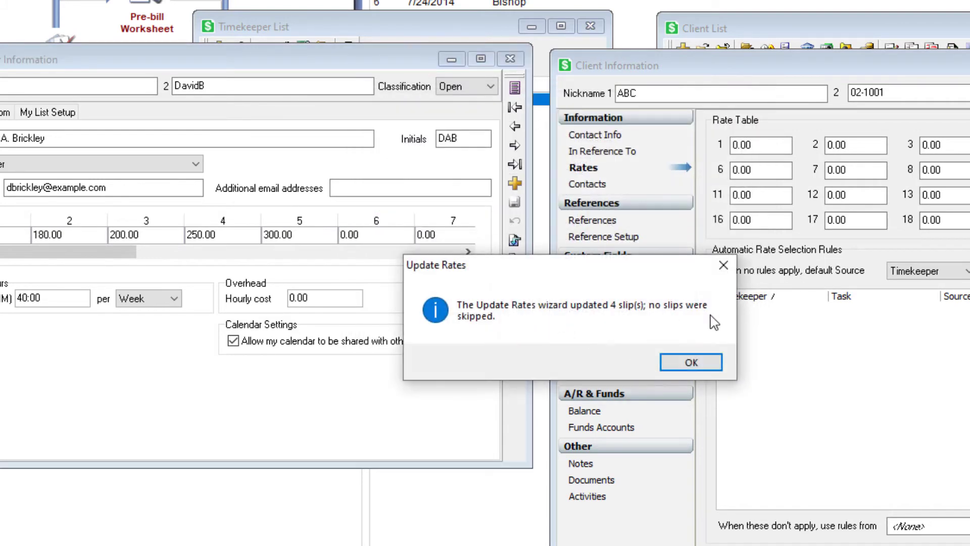
left_click(691, 362)
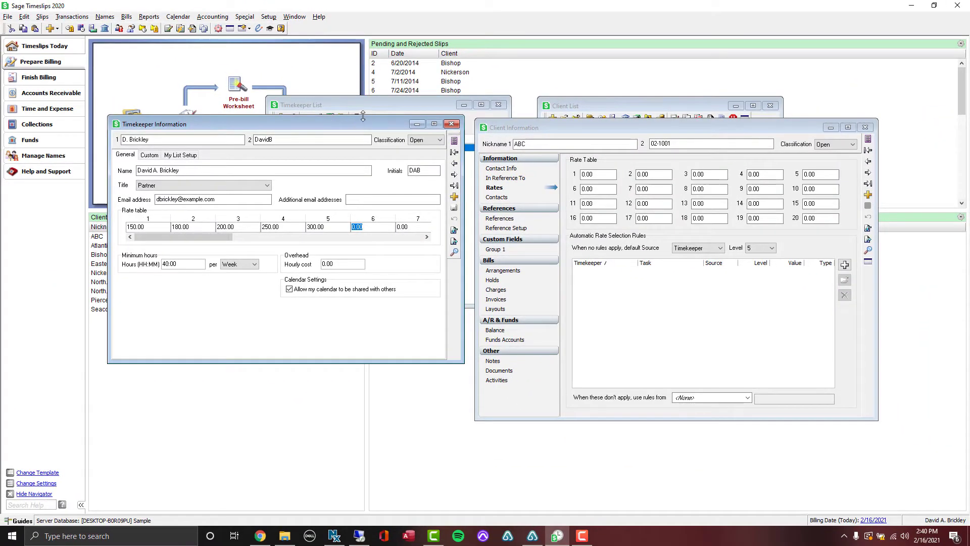
Open the time and expense slip list for client ABC and review the rates on the January 2021 slips.
left_click(48, 18)
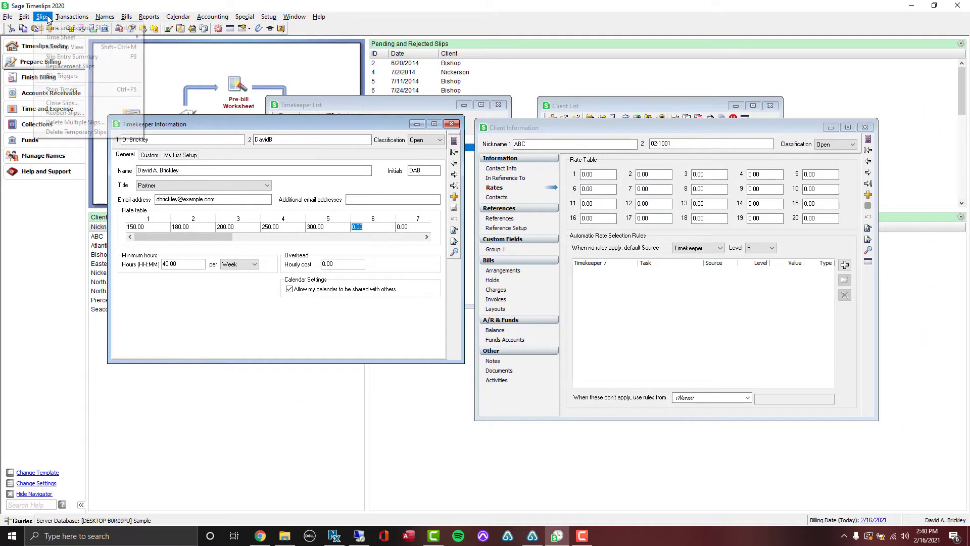
left_click(46, 17)
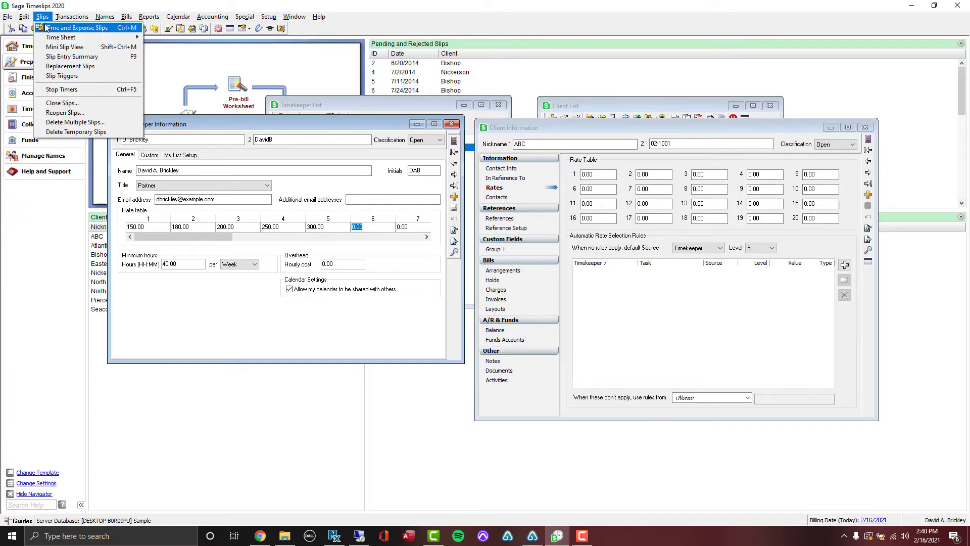
left_click(61, 34)
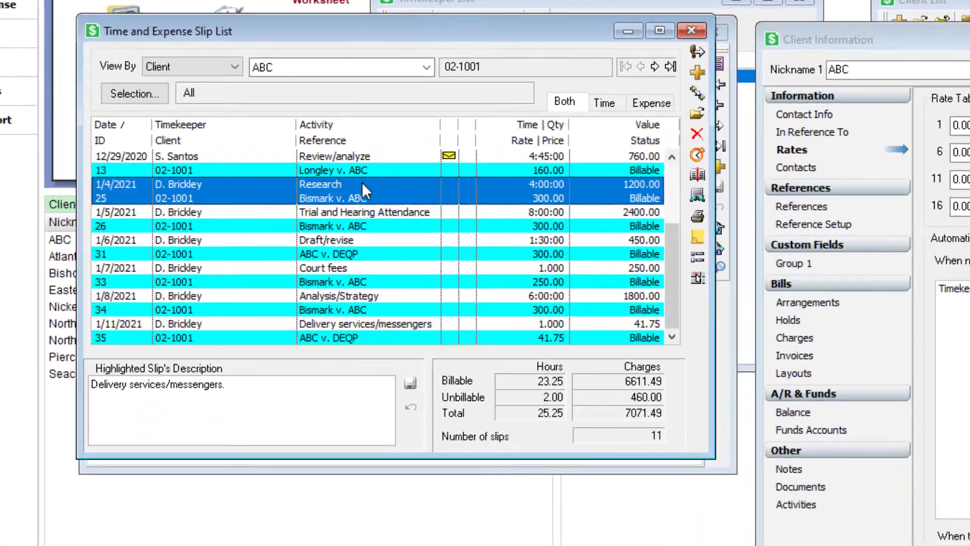
left_click(261, 205)
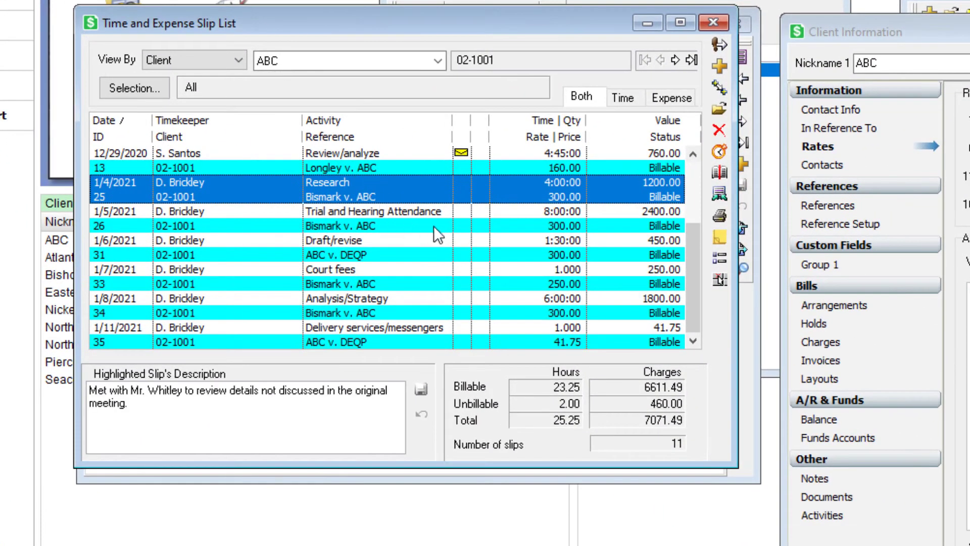
left_click(409, 216)
left_click(414, 245)
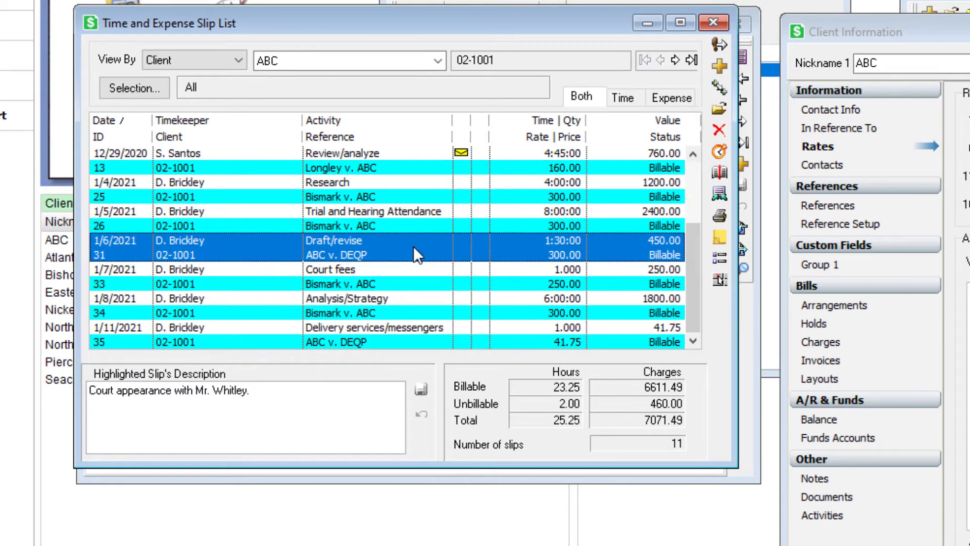
left_click(423, 310)
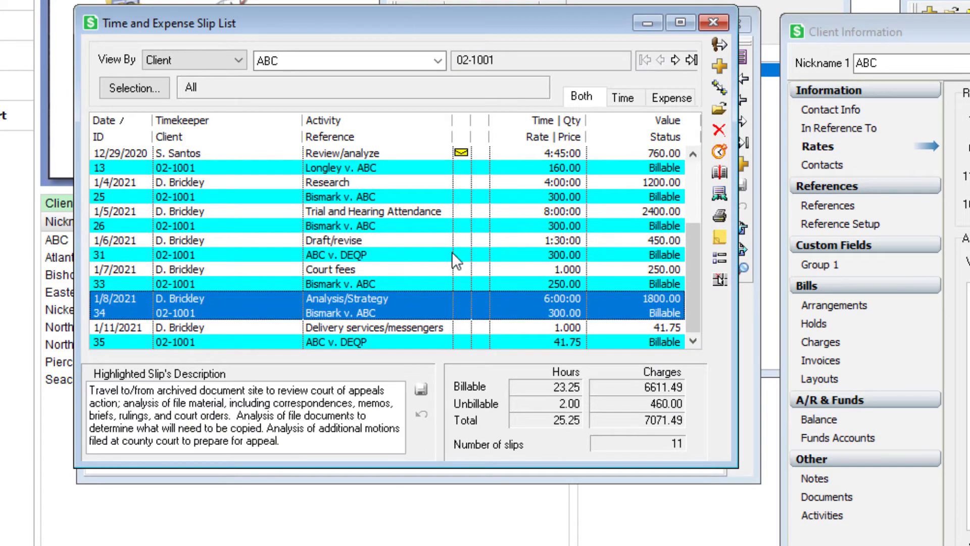
Limit the slip list to time slips and check the rate on each one from 1/4/2021 to 1/8/2021.
left_click(623, 98)
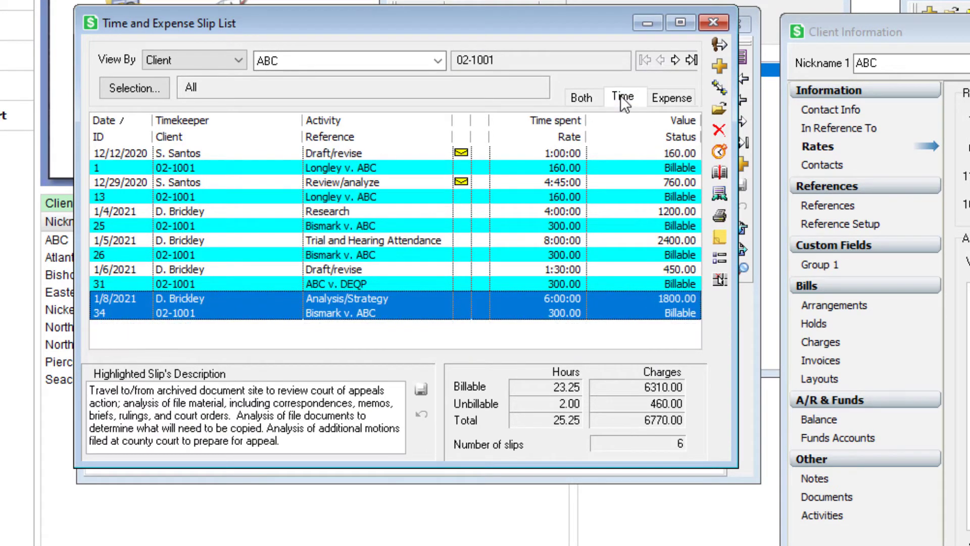
left_click(396, 217)
left_click(395, 250)
left_click(397, 275)
left_click(400, 306)
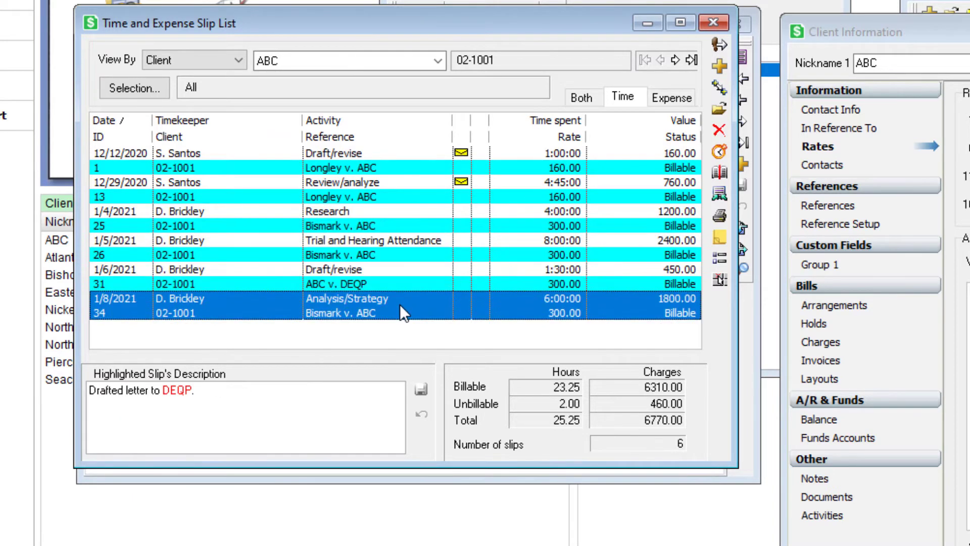
left_click(392, 213)
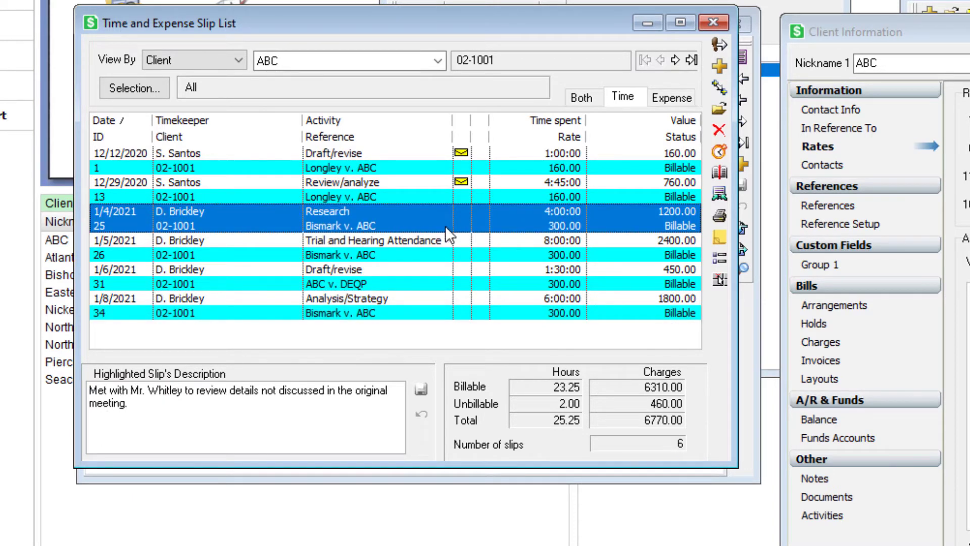
Check the rate settings of the 1/4/2021 Research slip, and close the slip list and the slip.
double_click(408, 227)
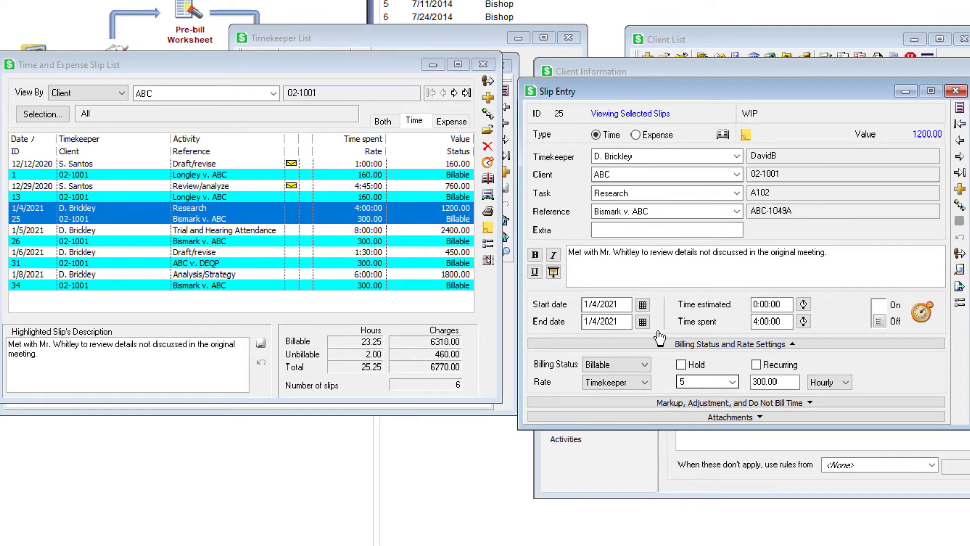
left_click(483, 64)
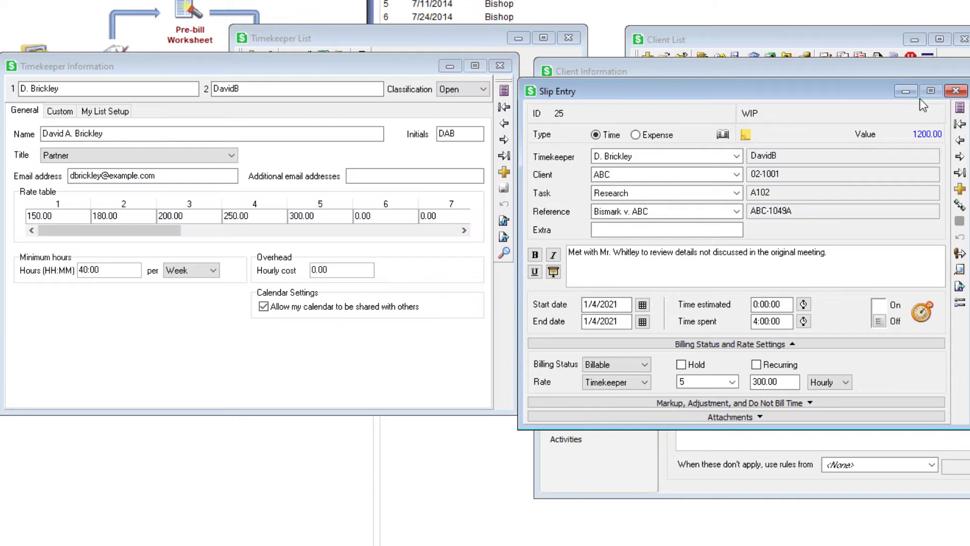
left_click(955, 91)
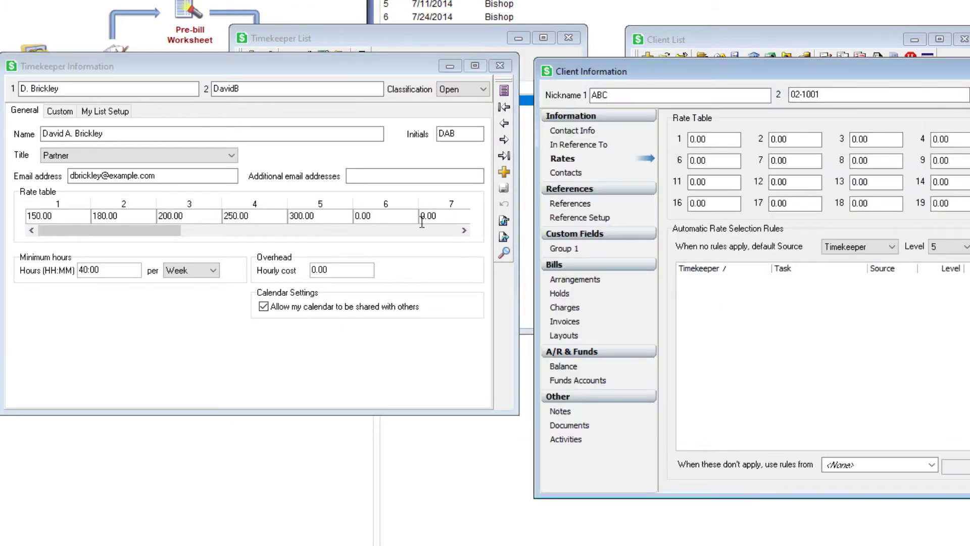
Set the timekeeper's level 5 rate to 275 and level 6 rate to 300, and save the record.
left_click(323, 217)
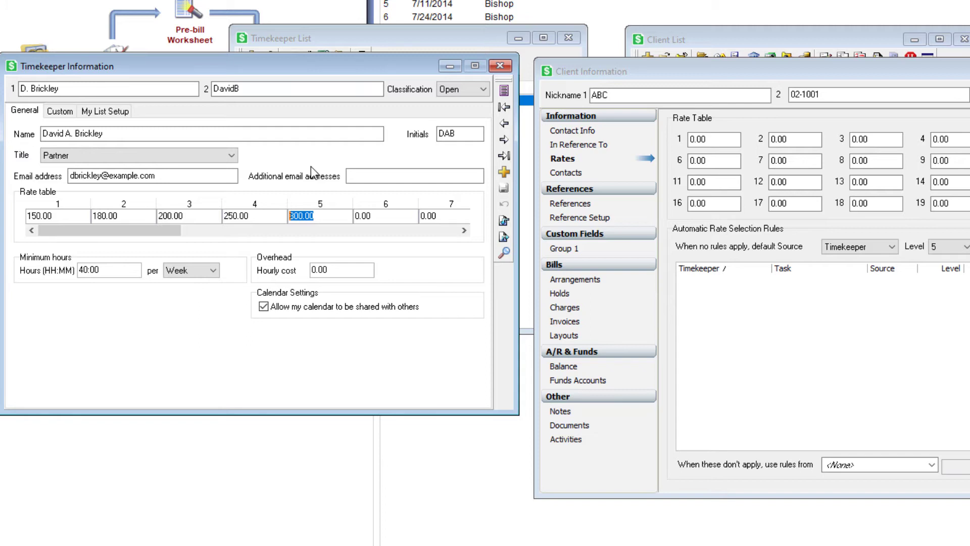
type("275")
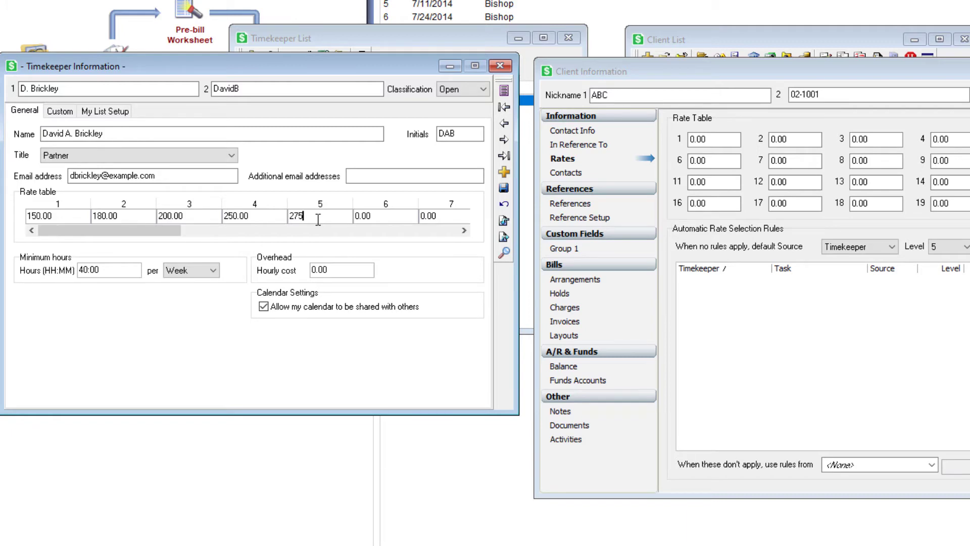
key("Tab")
type("300")
key("Tab")
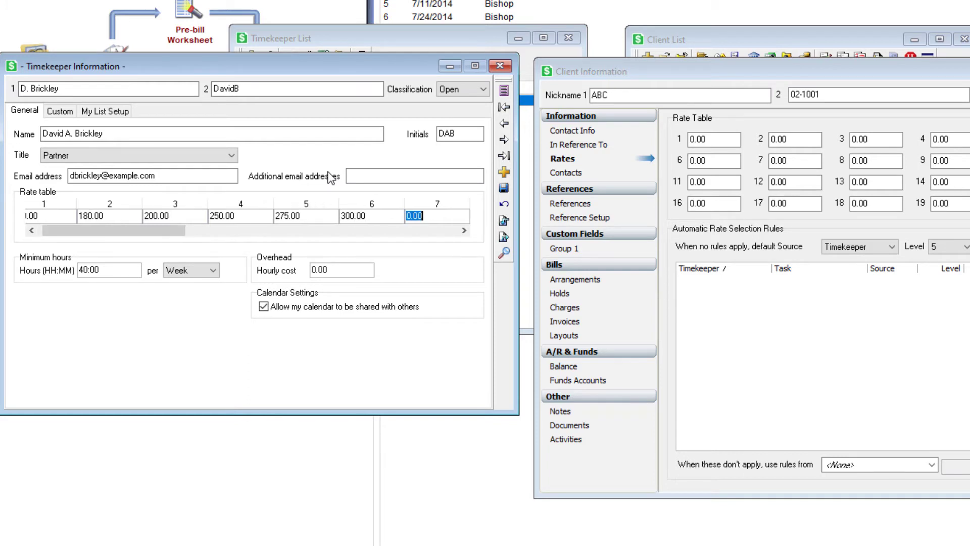
left_click(504, 190)
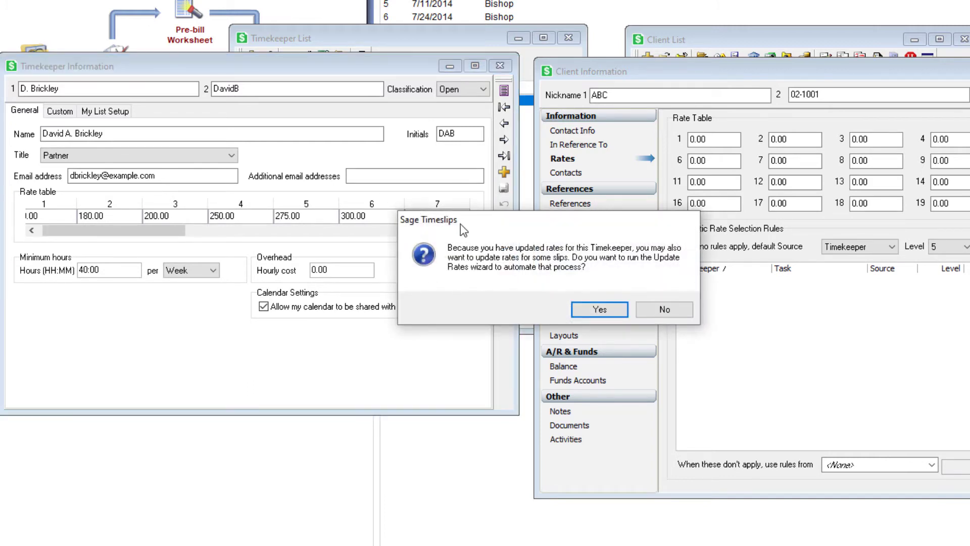
Run the Update Rates wizard with Rate Level 5 marked and an earliest date of 1/1/2021.
left_click_drag(460, 224, 495, 224)
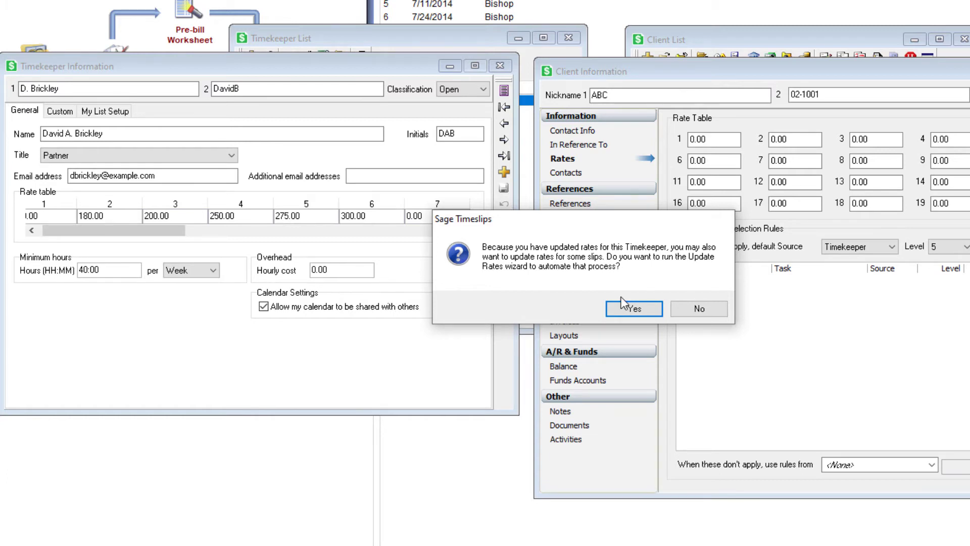
left_click(635, 309)
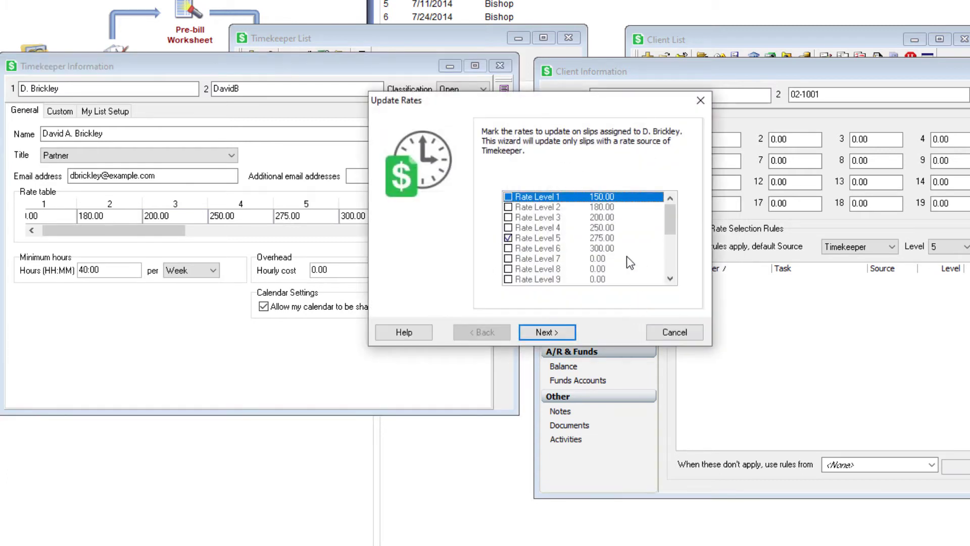
left_click(555, 331)
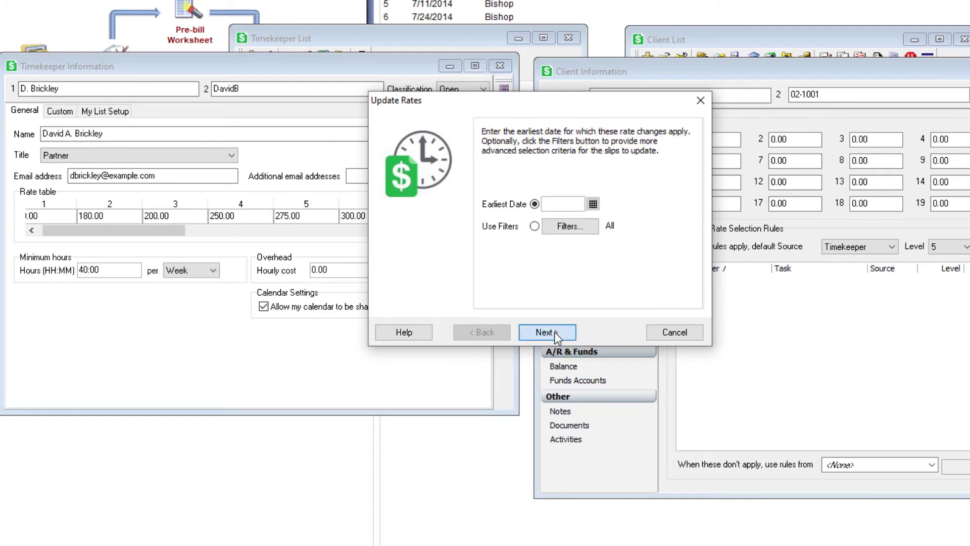
left_click(592, 205)
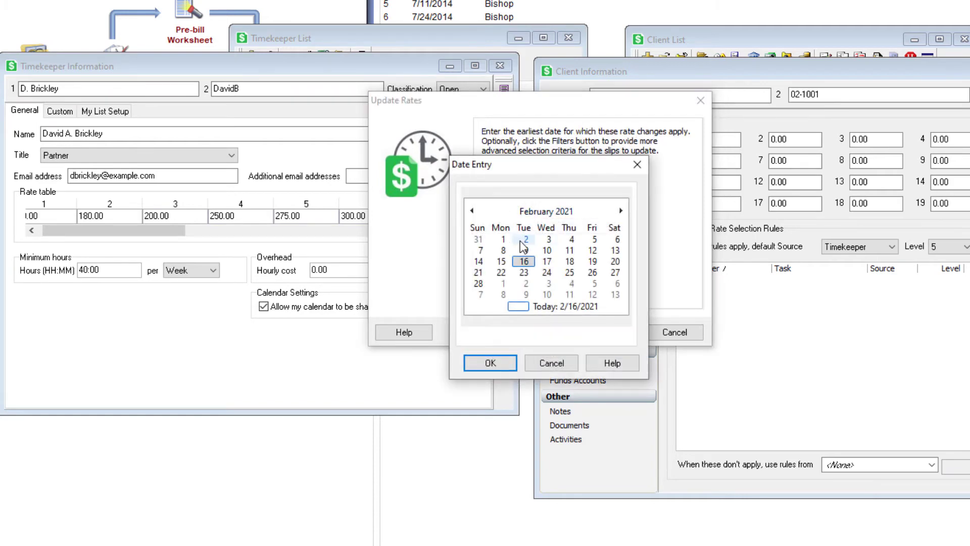
left_click(473, 211)
left_click(610, 239)
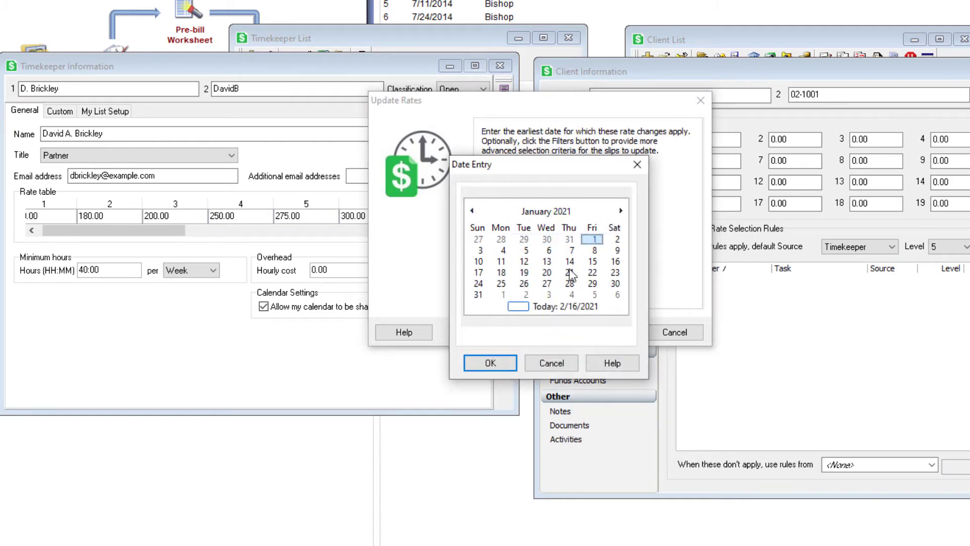
left_click(491, 363)
Filter the rate update to client ABC and finish the Update Rates wizard.
left_click(575, 228)
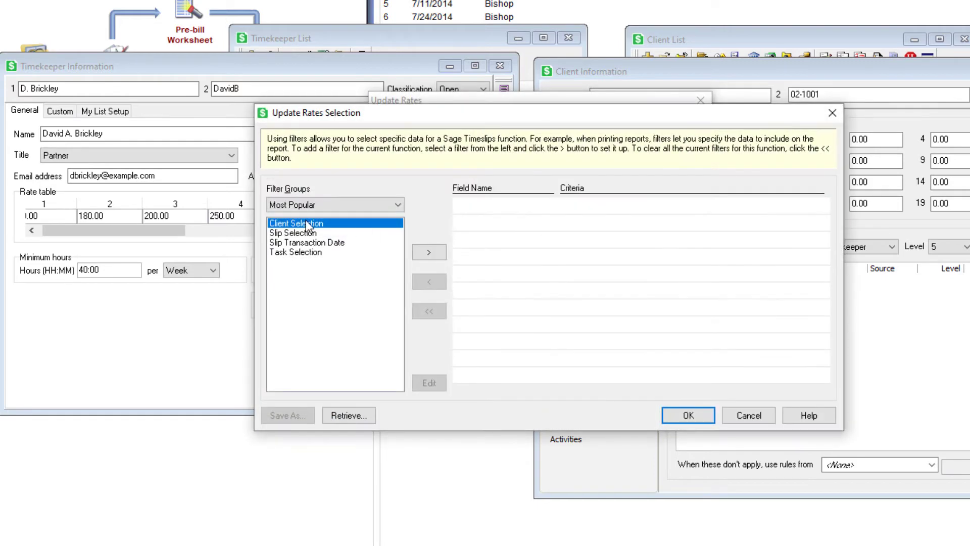
double_click(303, 224)
left_click(337, 185)
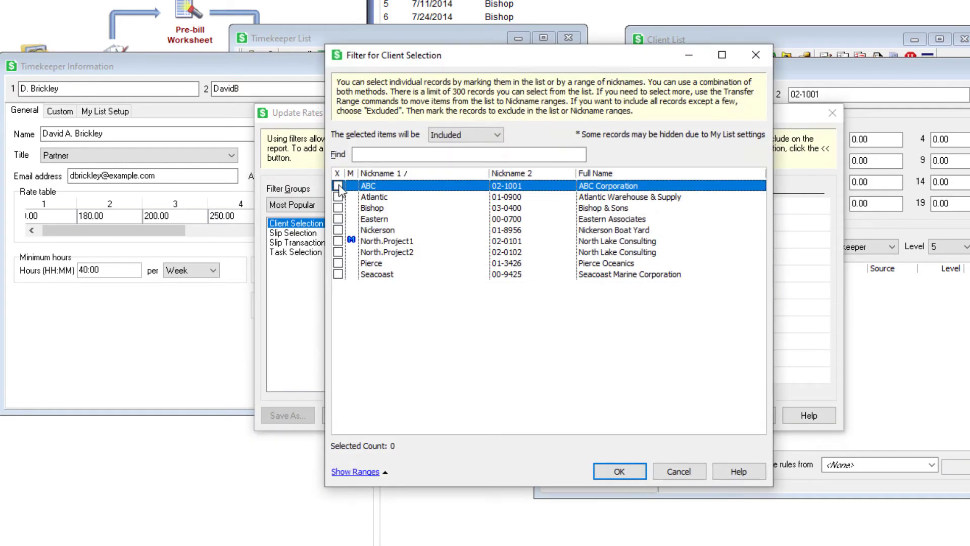
left_click(621, 470)
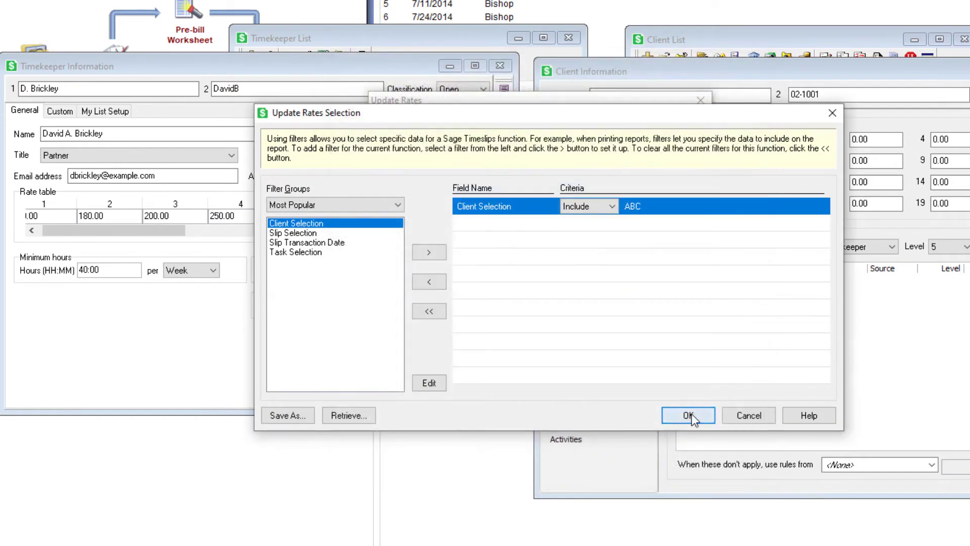
left_click(685, 414)
left_click(547, 331)
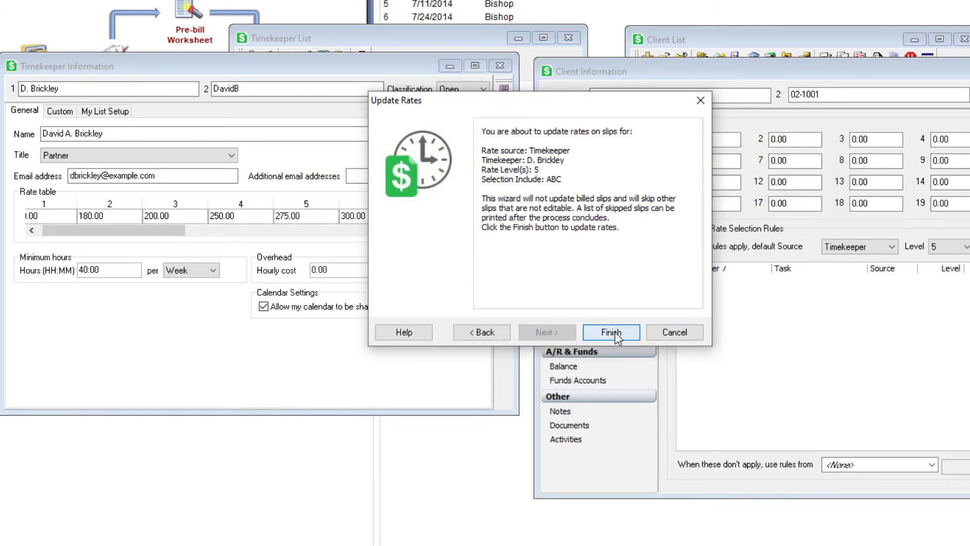
left_click(614, 332)
left_click(649, 321)
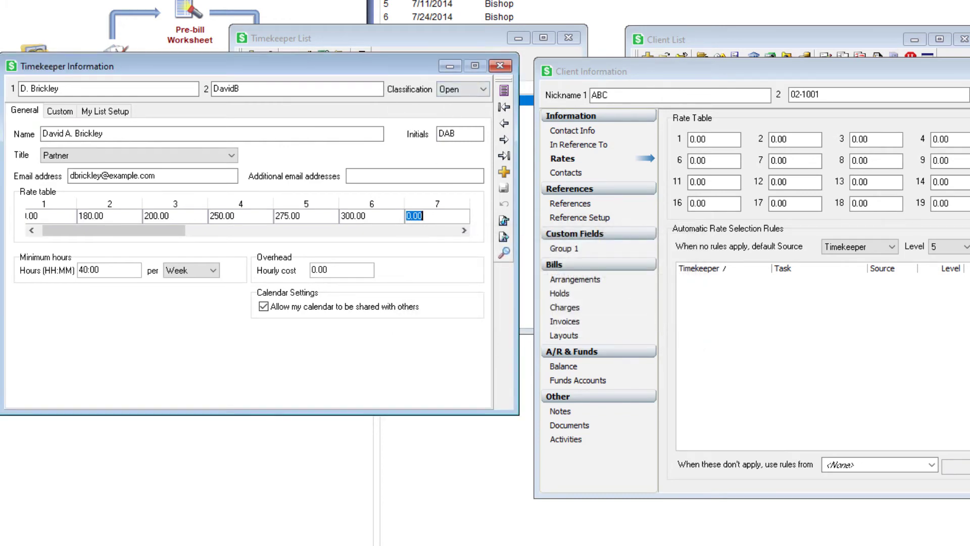
Check the rates on client ABC's January 2021 time slips in the slip list, and close the list.
key("ctrl+F3")
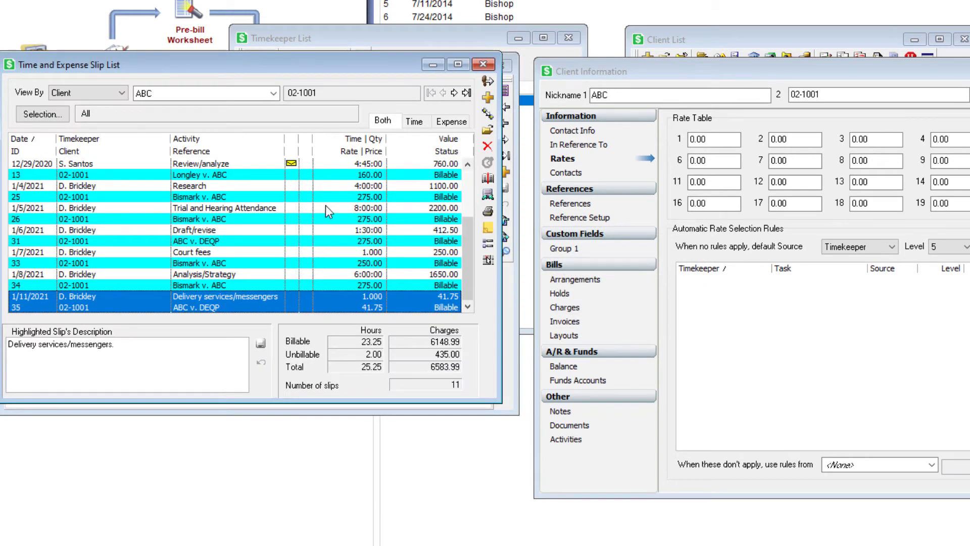
left_click(333, 198)
left_click(338, 212)
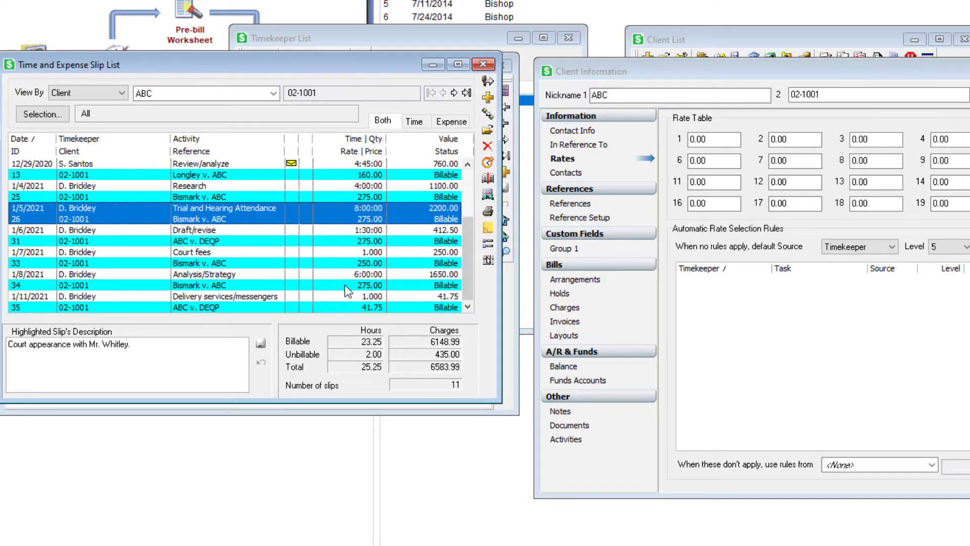
left_click(354, 256)
left_click(413, 122)
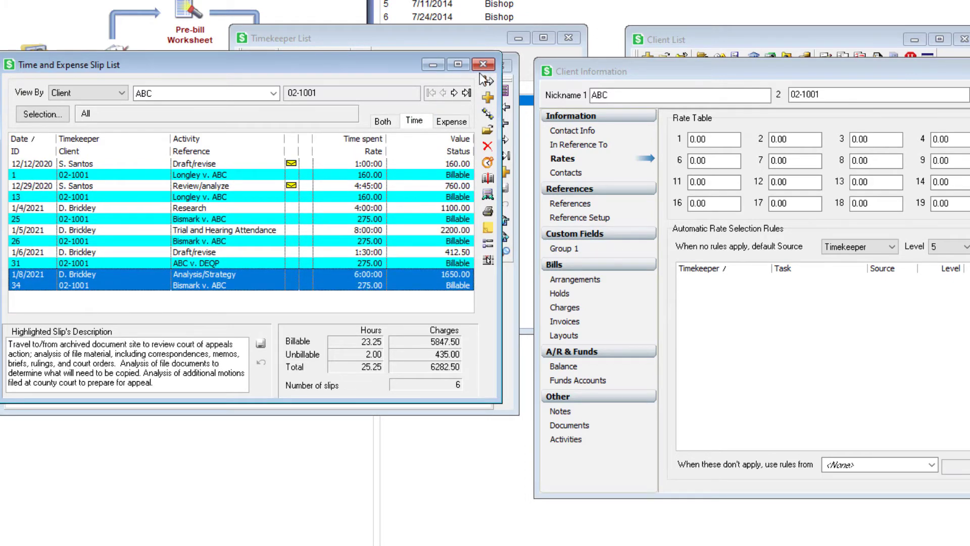
left_click(483, 64)
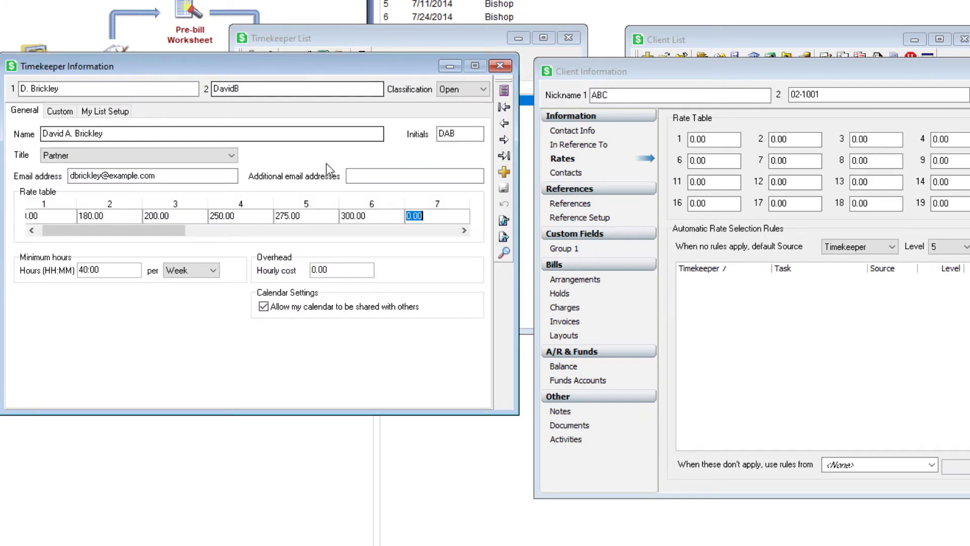
Review the level 5 and level 6 rates in the timekeeper's rate table.
left_click(304, 217)
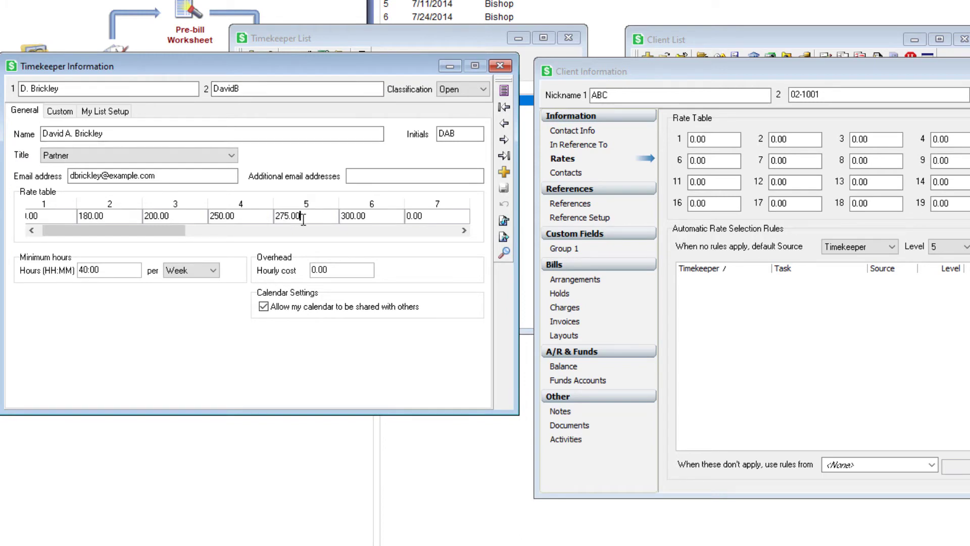
double_click(304, 218)
left_click_drag(342, 218, 377, 217)
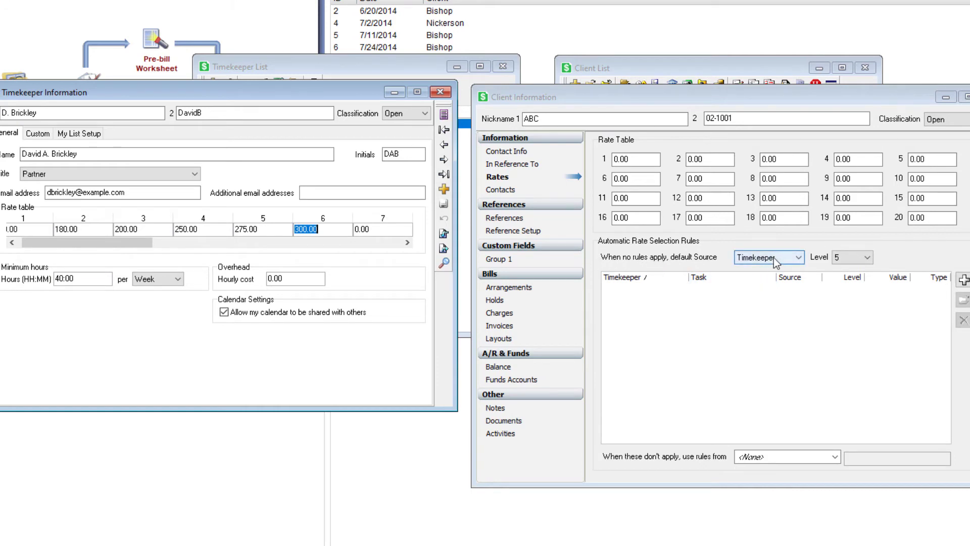
Set client ABC's default timekeeper rate level to 6, save the client, and decline running the Update Rates wizard.
left_click(869, 259)
left_click(849, 311)
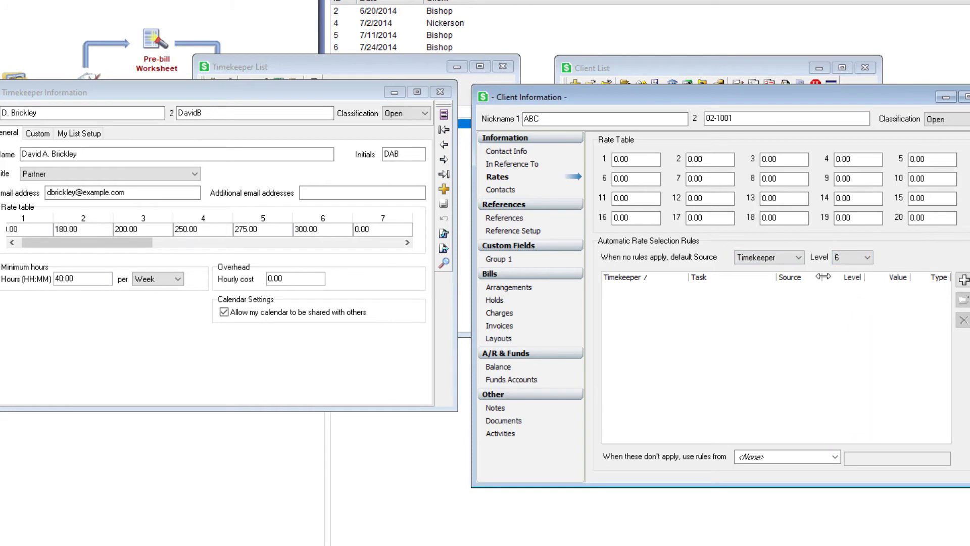
left_click(322, 229)
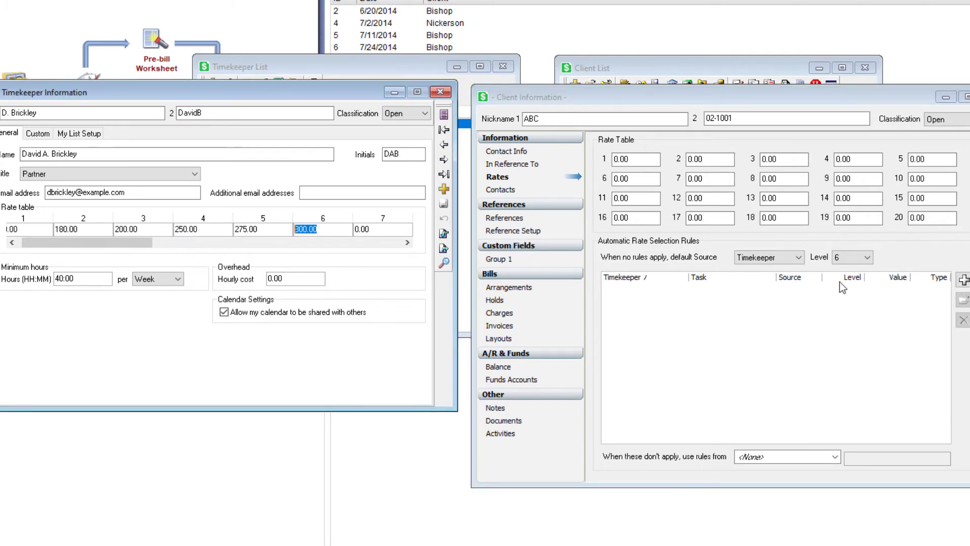
left_click(941, 217)
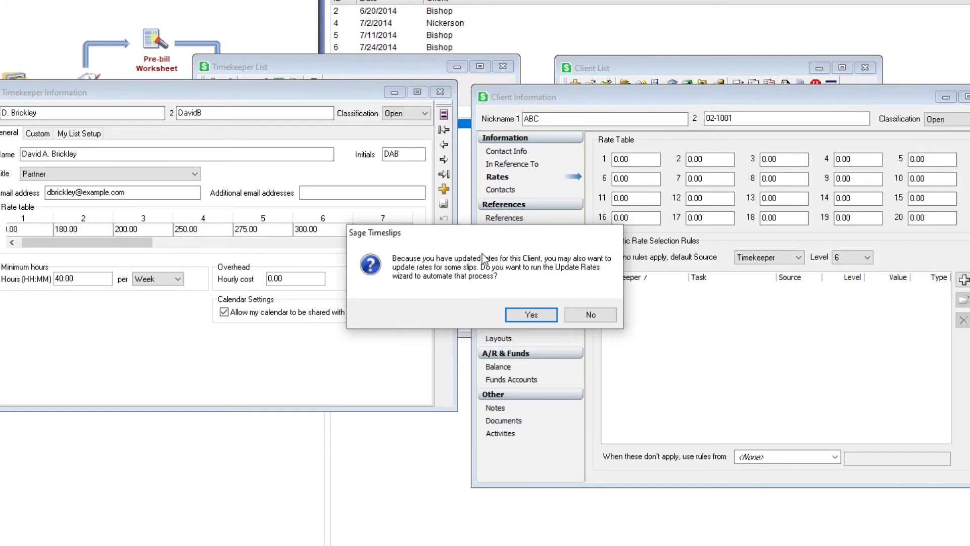
left_click(589, 319)
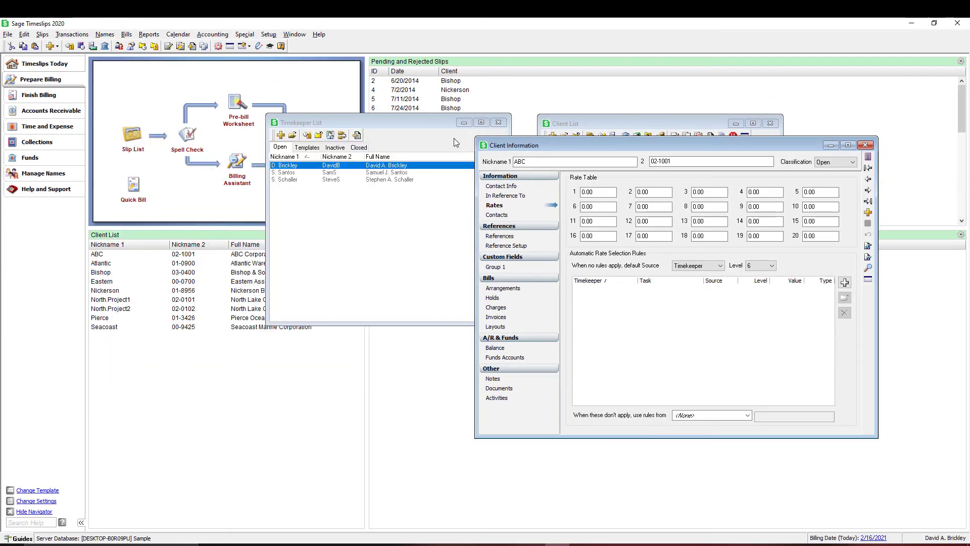
Close the timekeeper list, and open client ABC's slip list limited to time slips.
left_click(499, 119)
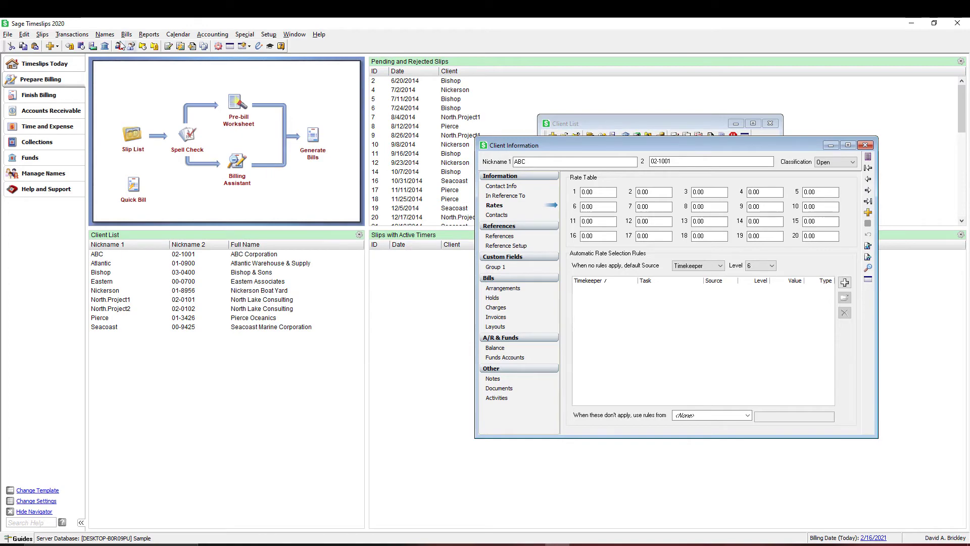
left_click(42, 34)
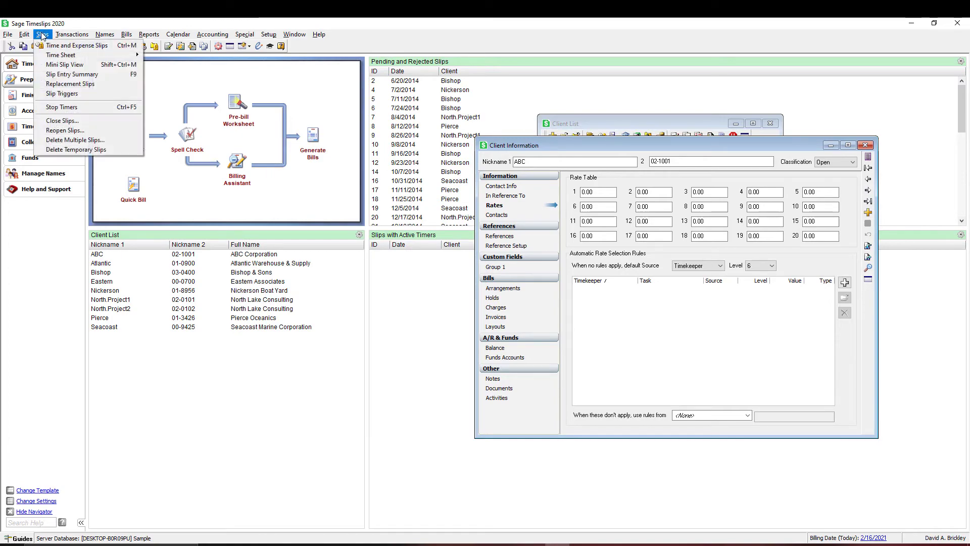
left_click(70, 45)
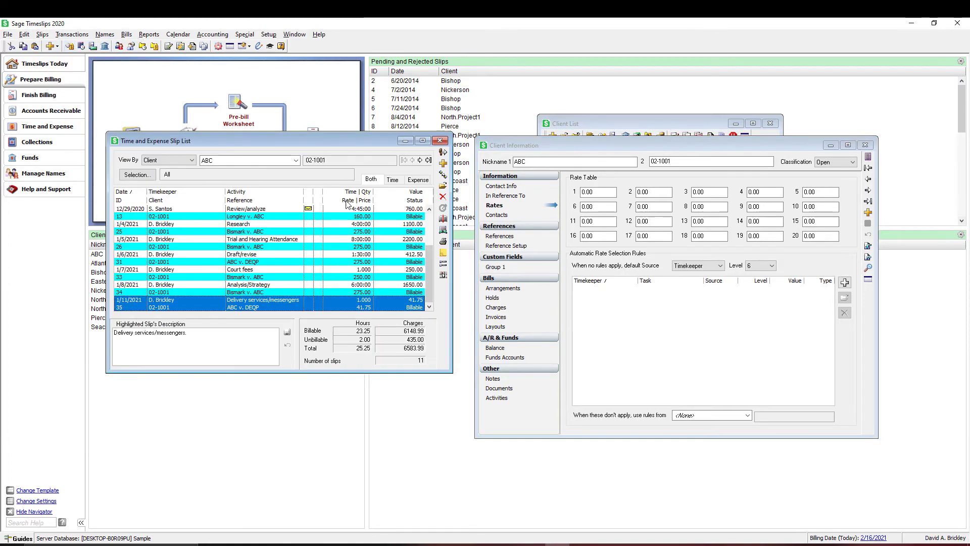
left_click(392, 181)
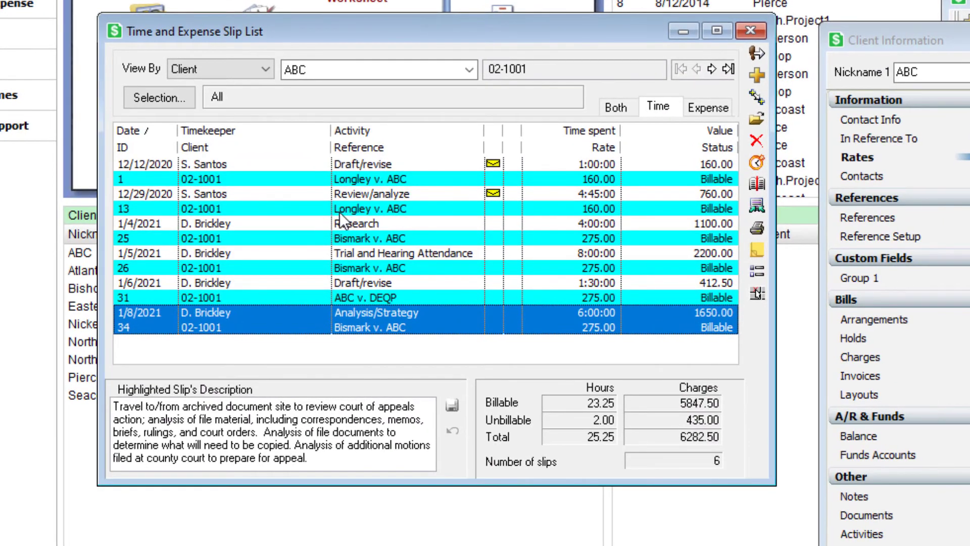
Open the 1/4/2021 Research slip, change its rate level to 6, and save the slip.
double_click(341, 213)
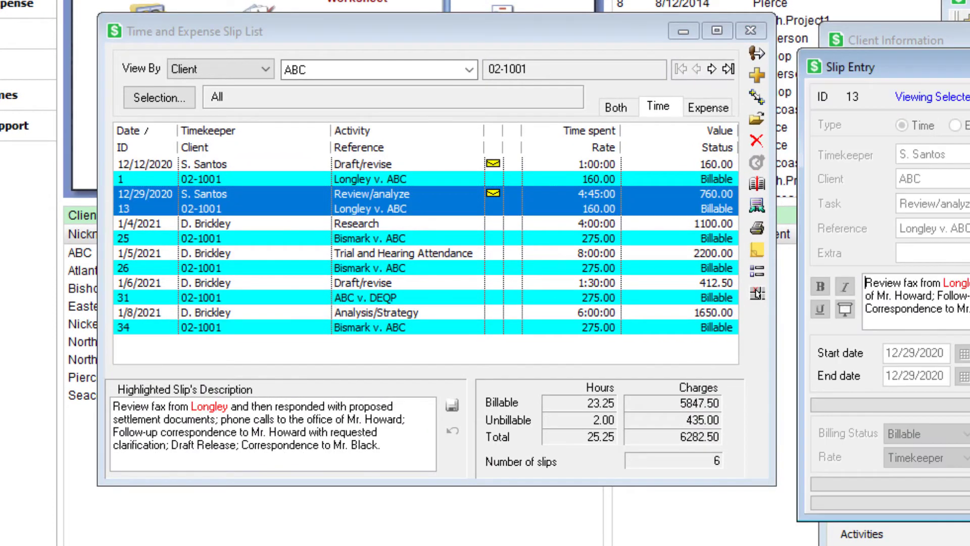
key("Escape")
left_click(547, 223)
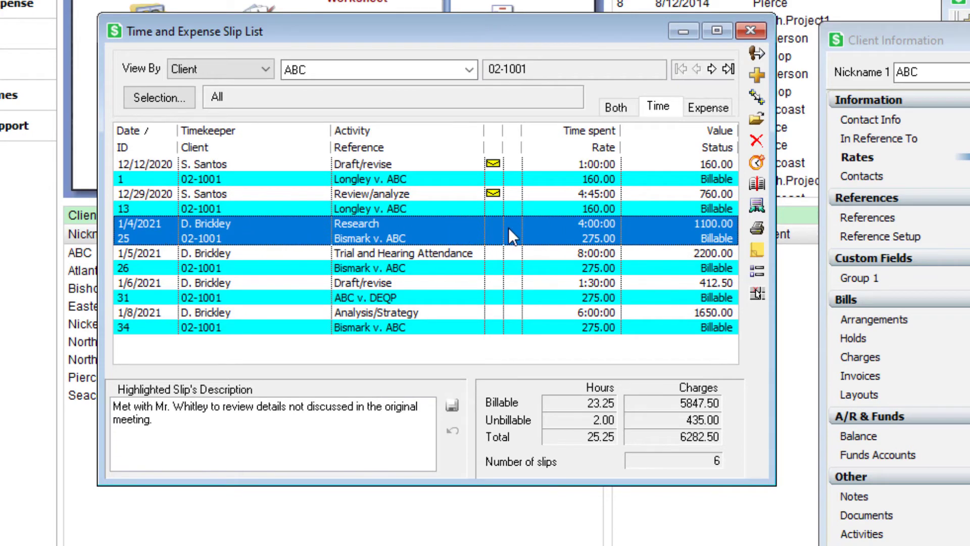
double_click(444, 230)
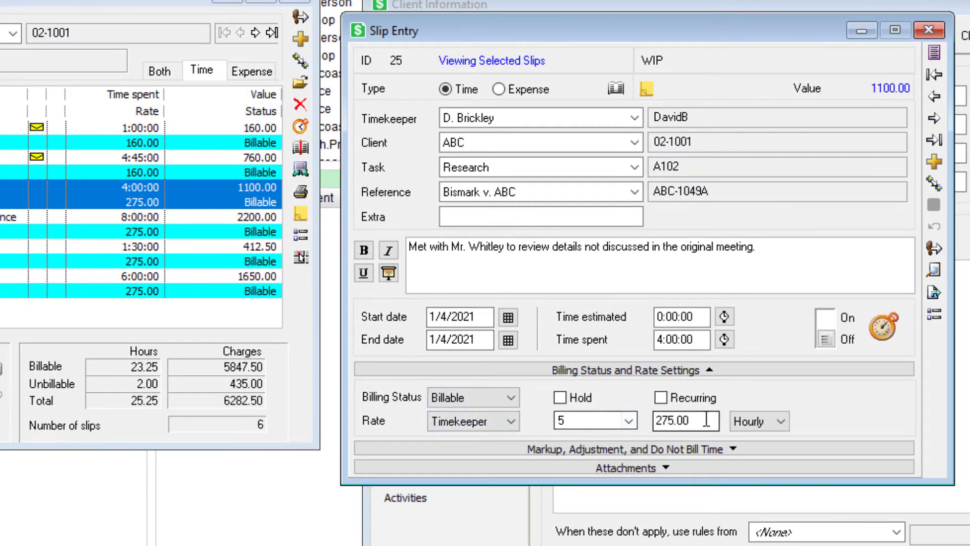
left_click(627, 421)
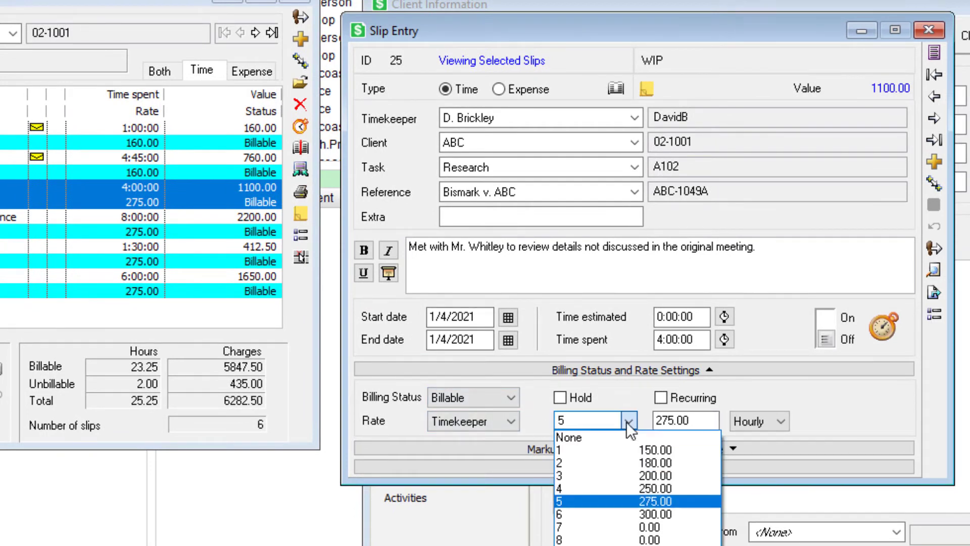
left_click(570, 514)
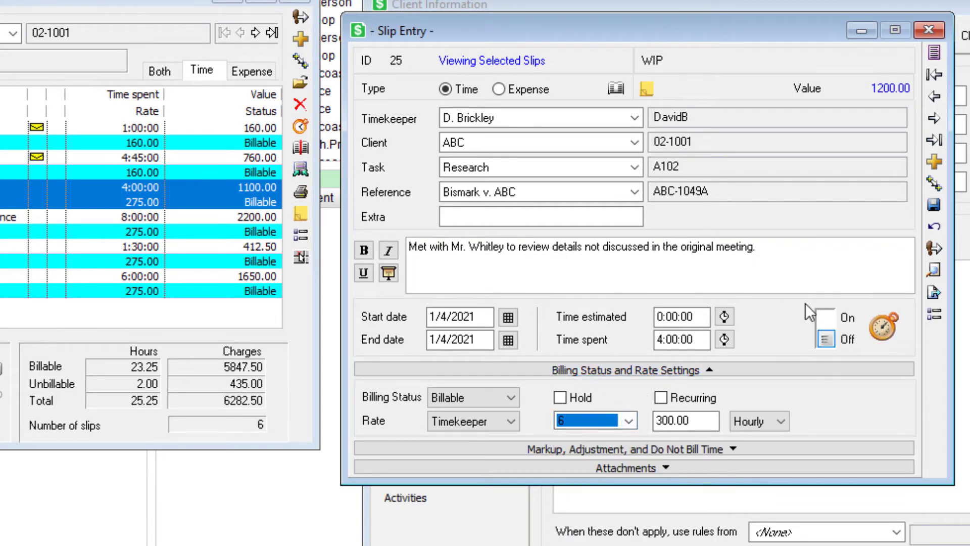
left_click(934, 204)
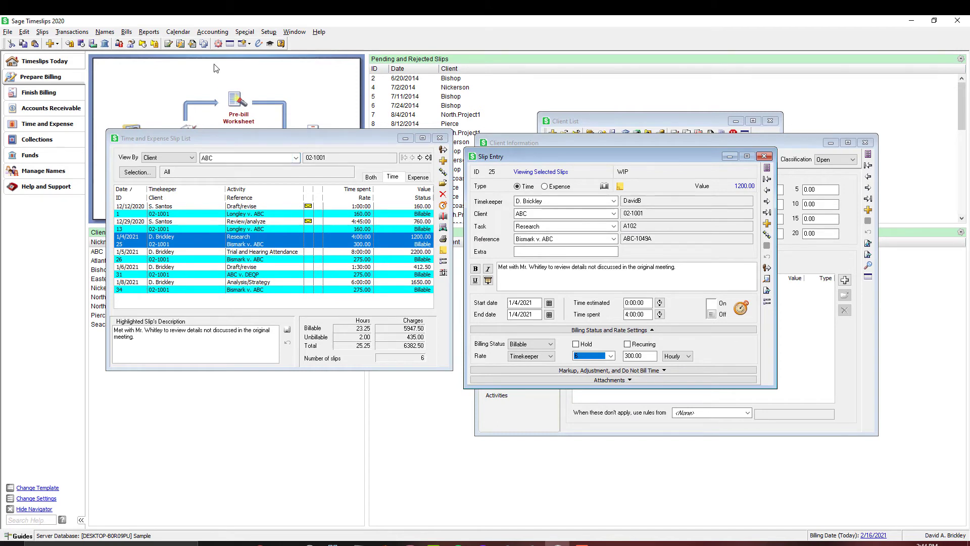
Place the database in Exclusive Mode with the default lock message.
left_click(253, 32)
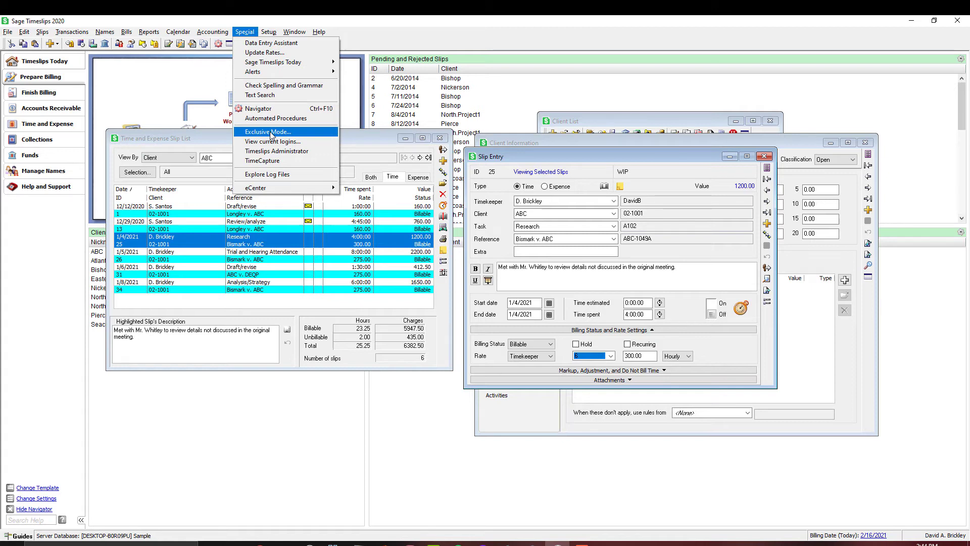
left_click(248, 33)
left_click(248, 34)
left_click(267, 132)
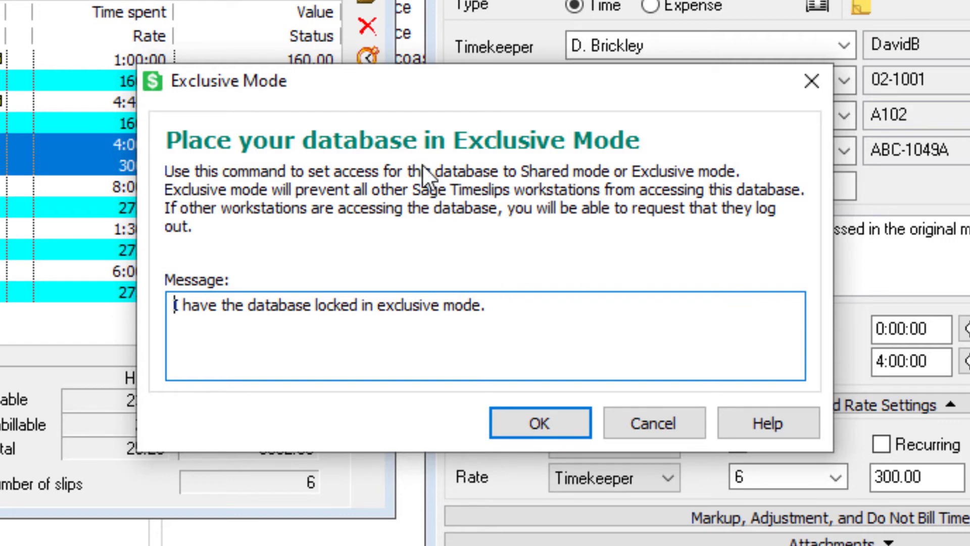
left_click(550, 422)
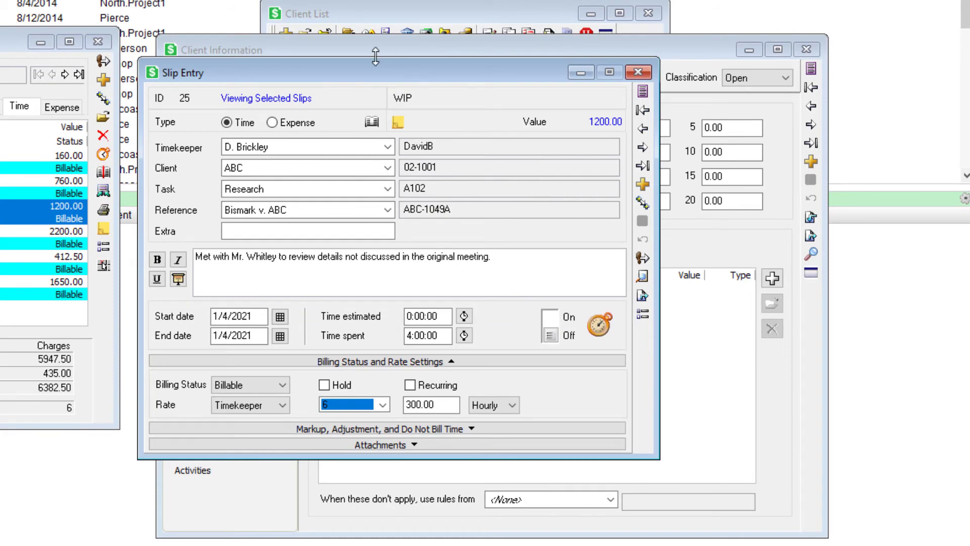
Start a Slip Export mass update from the Research slip with Rate Source, Rate Level, Rate Value and Rate Type marked for export.
left_click_drag(386, 73, 385, 42)
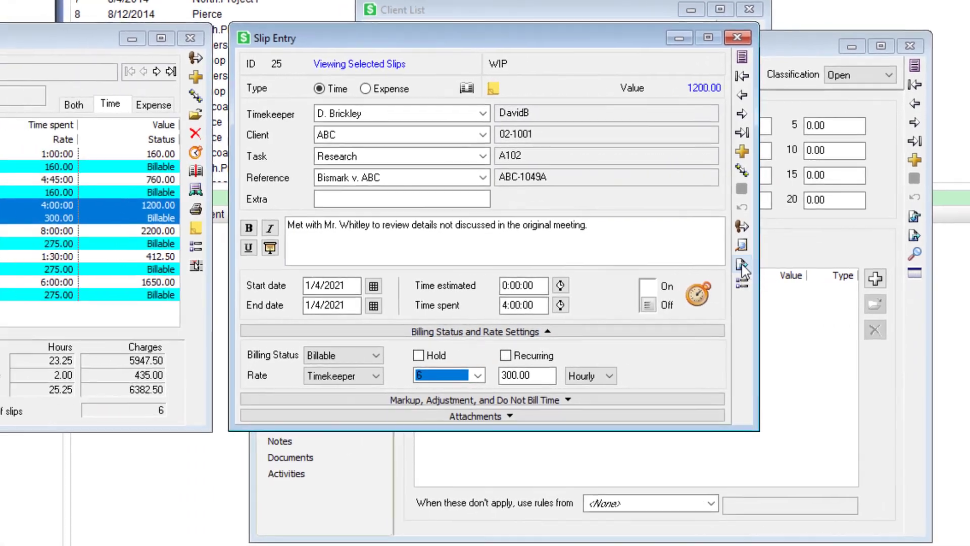
left_click(641, 266)
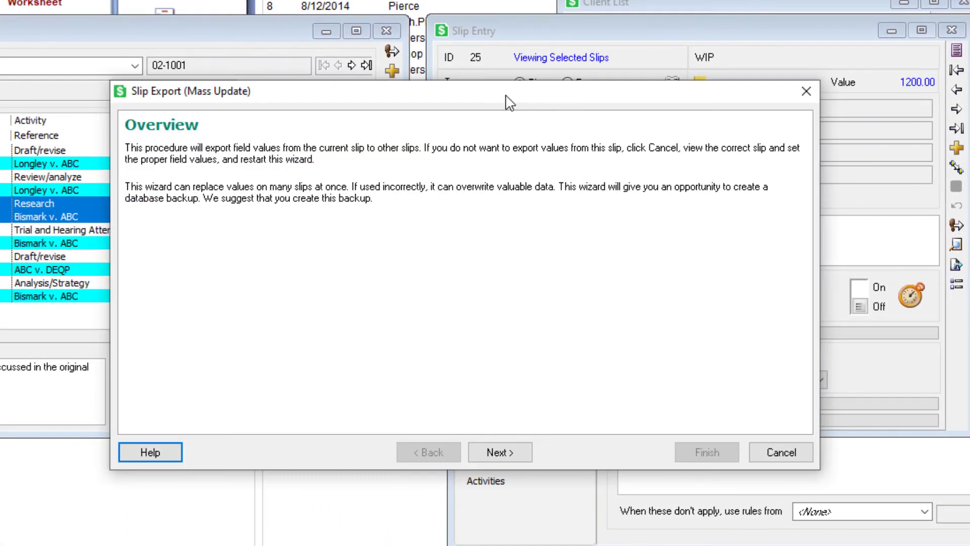
left_click(503, 453)
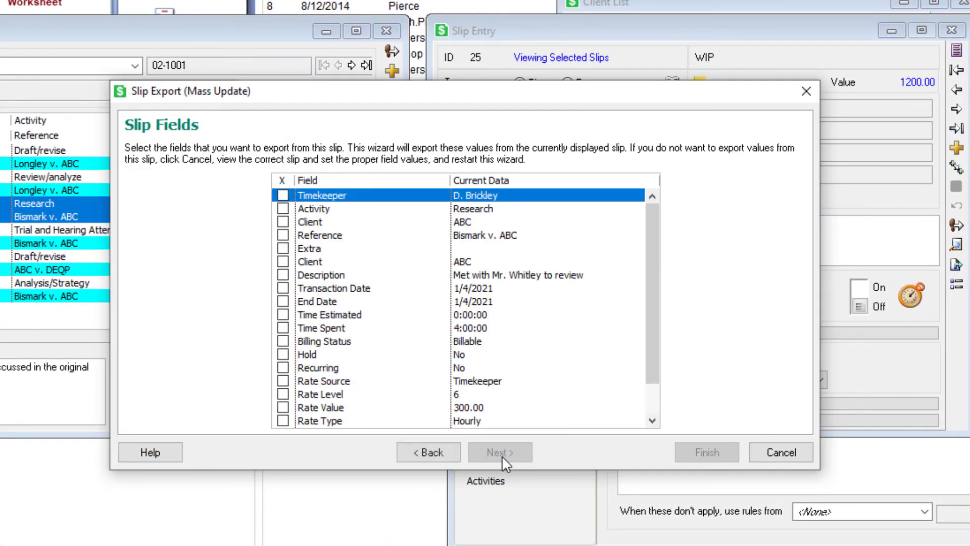
scroll(645, 337, "down", 1)
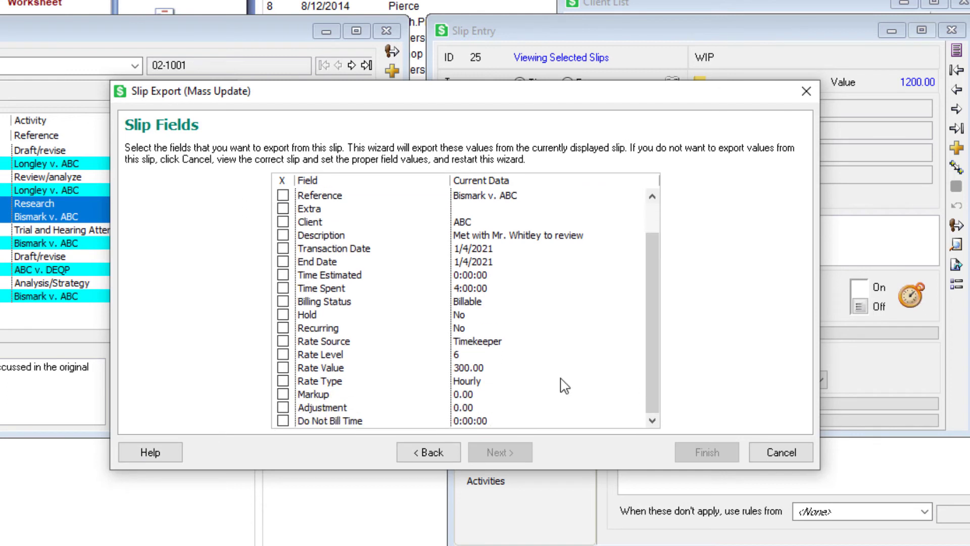
left_click(283, 341)
left_click(283, 354)
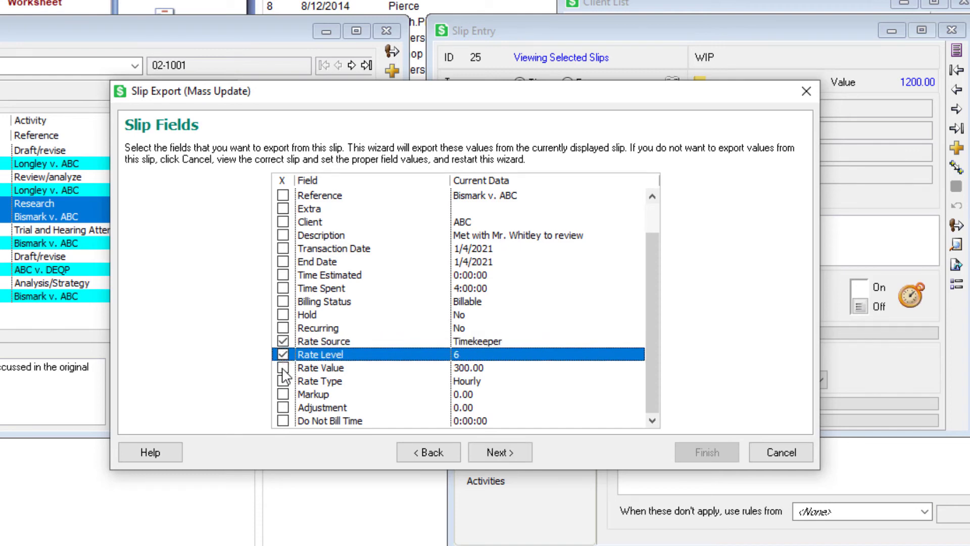
left_click(283, 367)
left_click(283, 381)
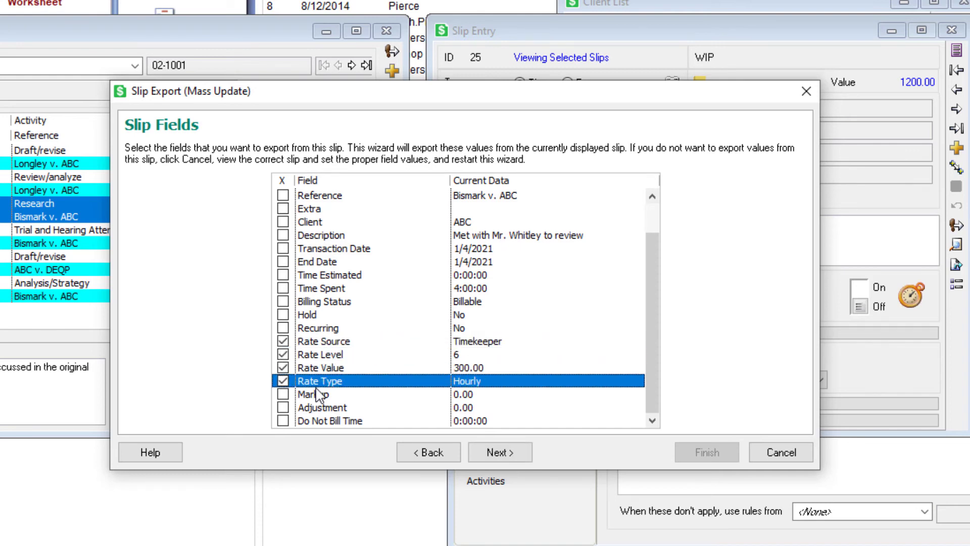
left_click(500, 453)
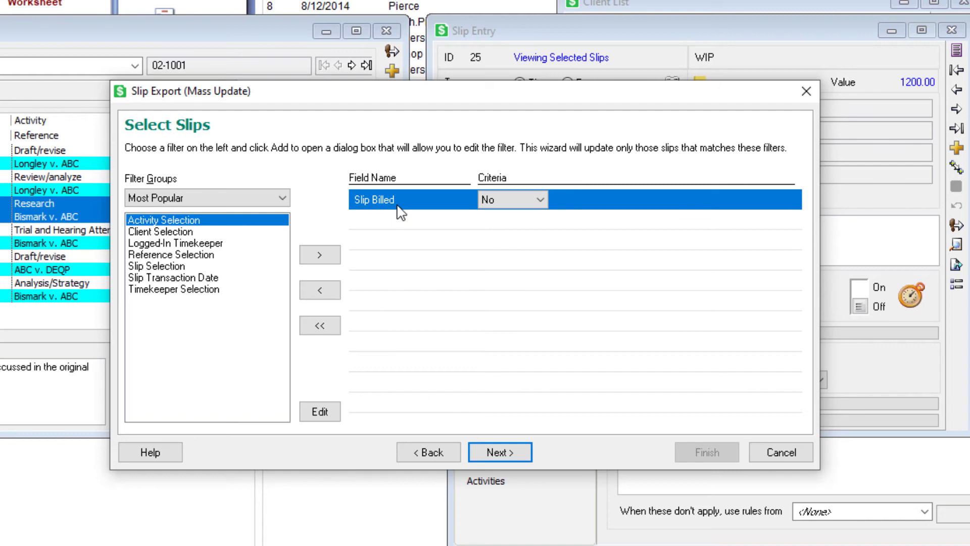
Add a Timekeeper Selection filter to the Slip Export that includes only the first listed timekeeper.
left_click(162, 231)
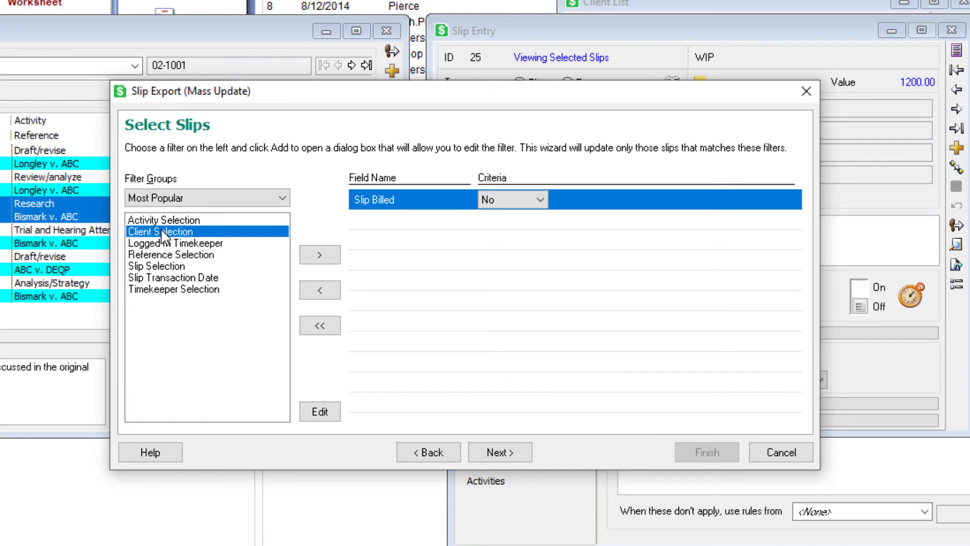
left_click(163, 292)
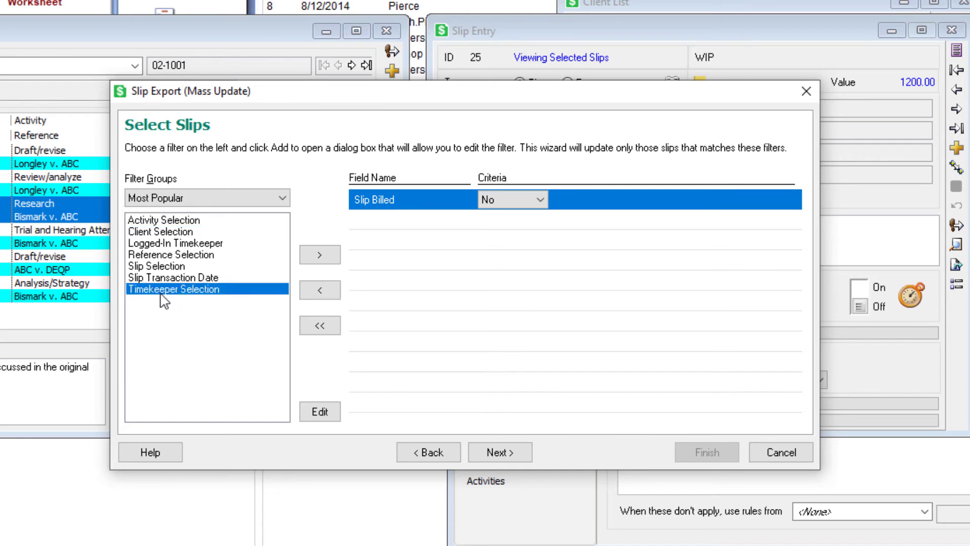
double_click(161, 291)
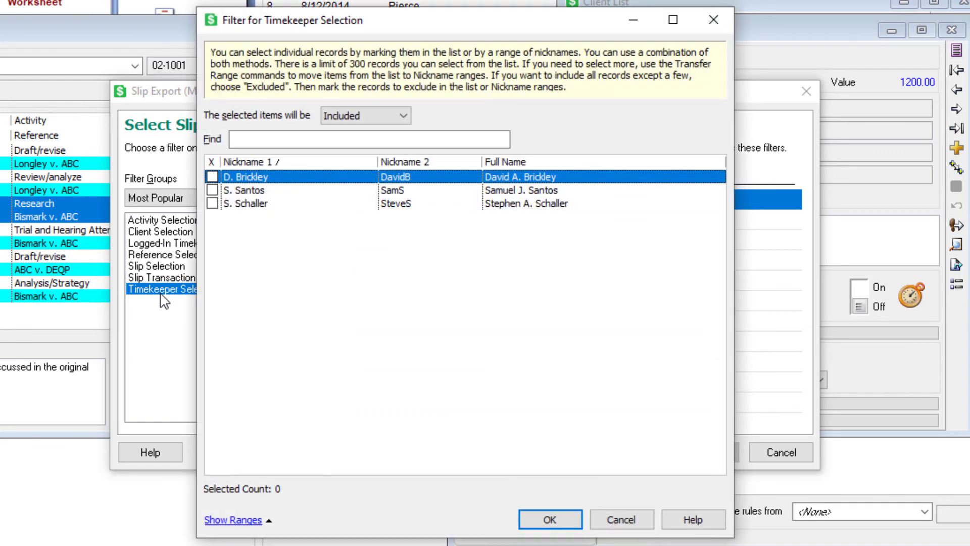
left_click(212, 176)
left_click(549, 520)
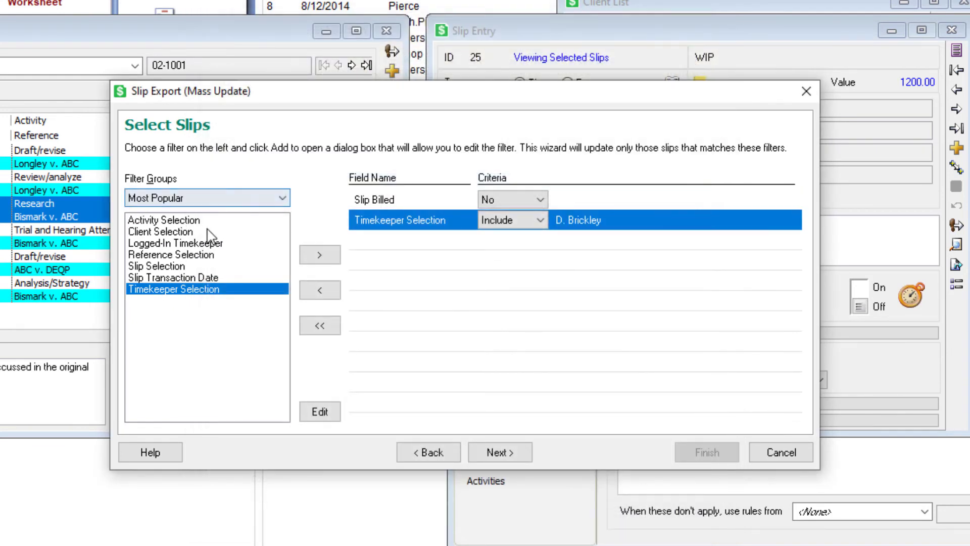
Add a Client Selection filter that includes only client ABC.
double_click(164, 233)
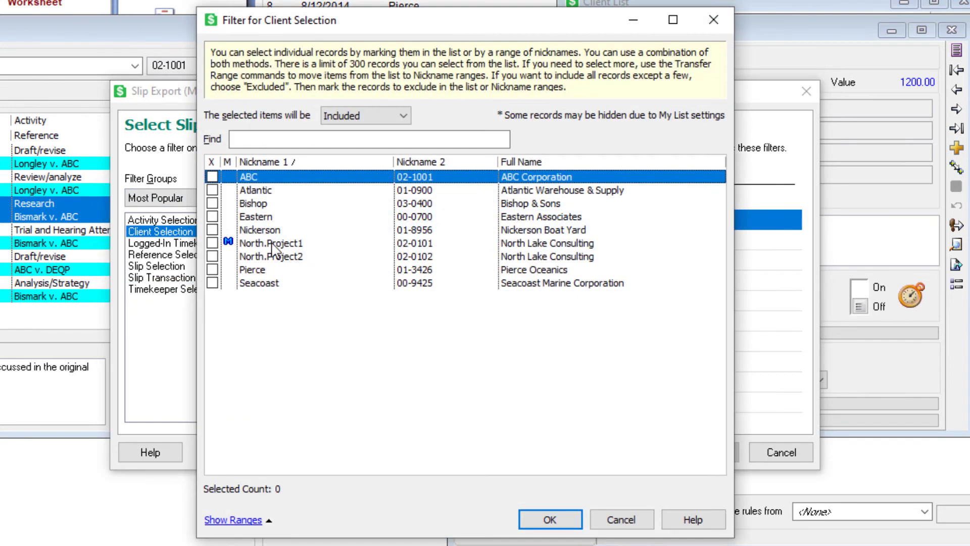
left_click(212, 177)
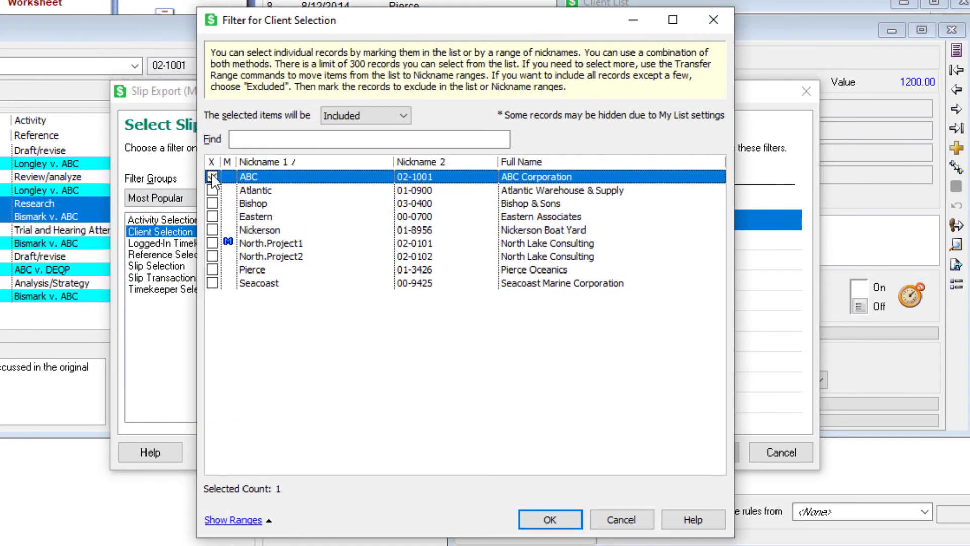
left_click(548, 521)
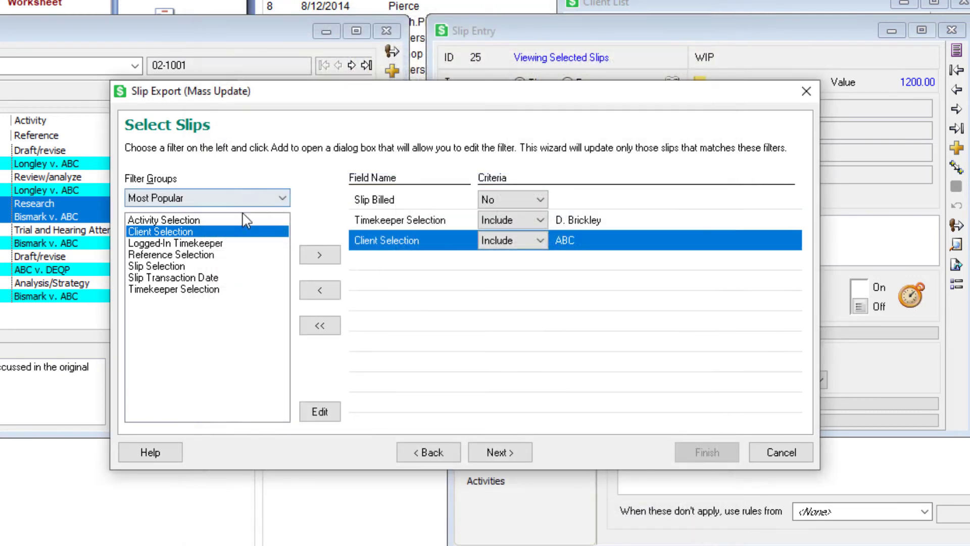
Add a Slip Transaction Date filter covering 1/1/2021 to Latest.
left_click(191, 280)
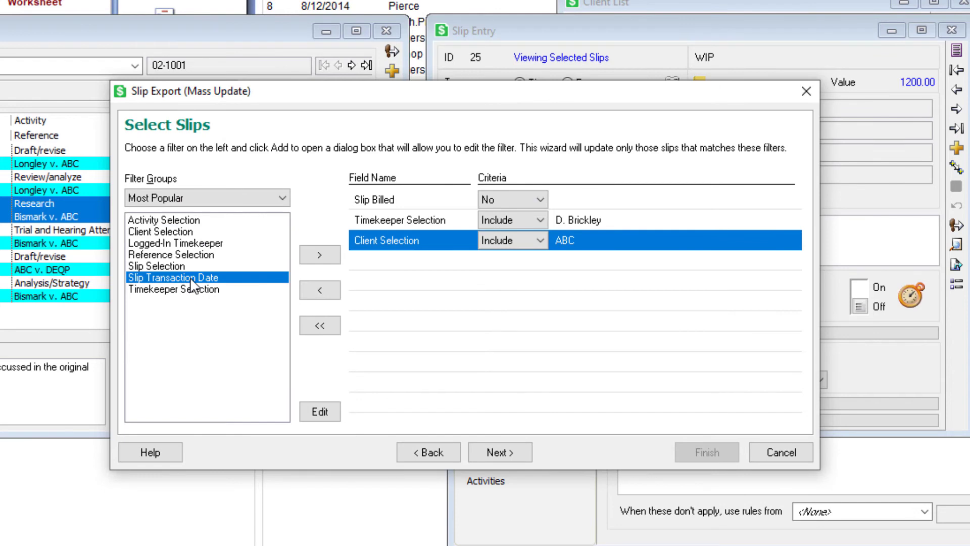
double_click(191, 280)
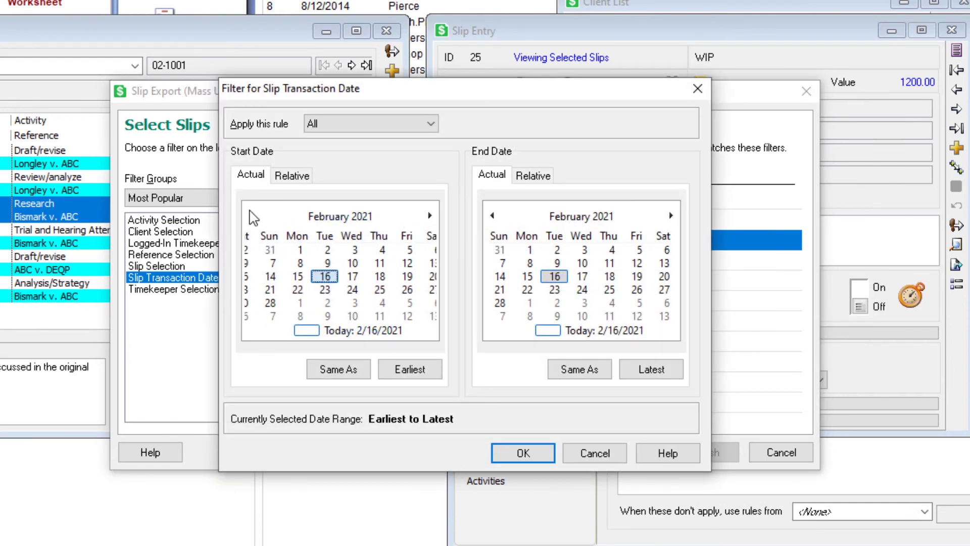
left_click(252, 216)
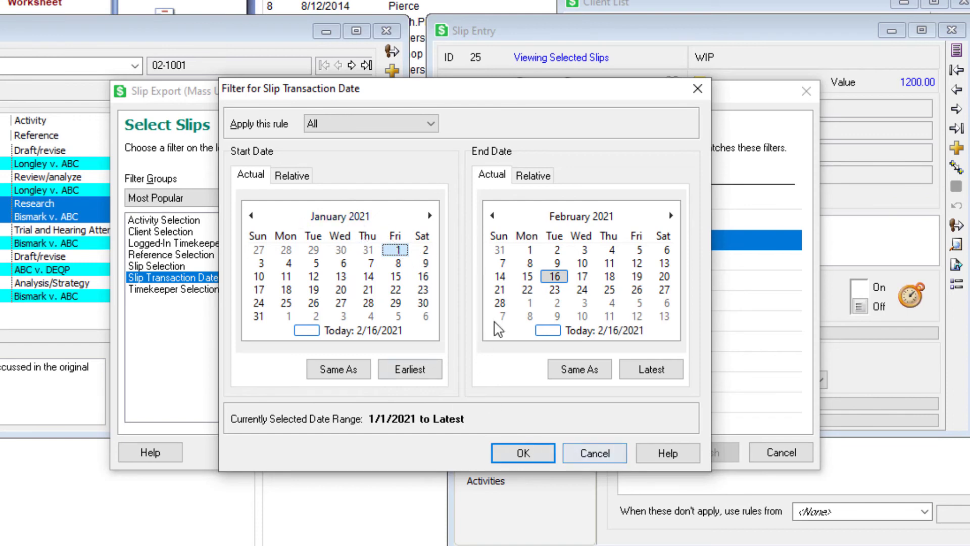
left_click(659, 369)
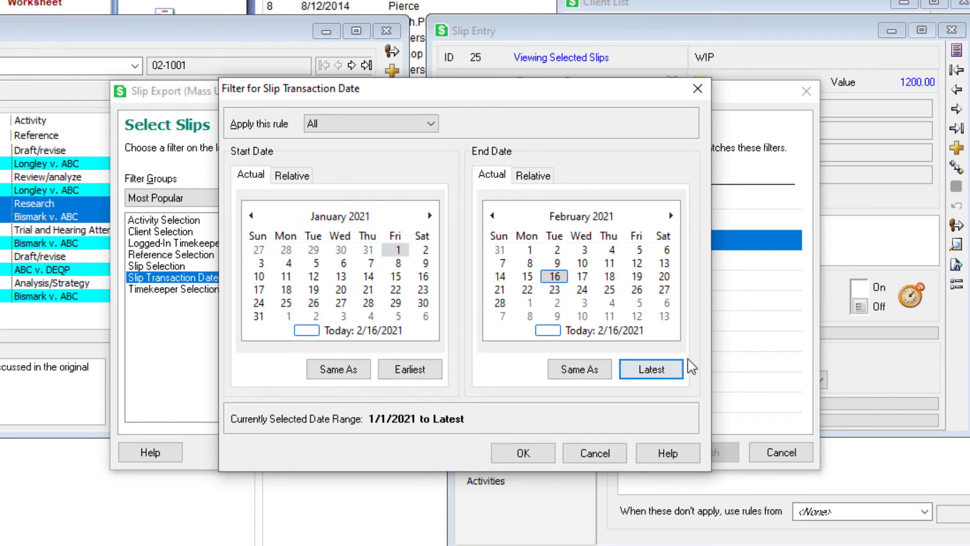
left_click(528, 453)
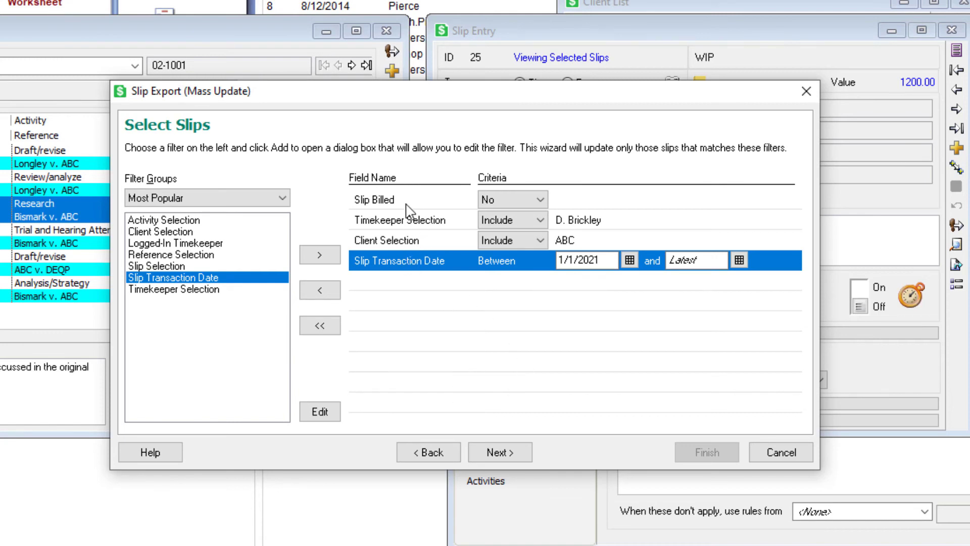
Run the Slip Export on the filtered slips without making a backup, and dismiss the completion message.
left_click_drag(407, 95, 697, 100)
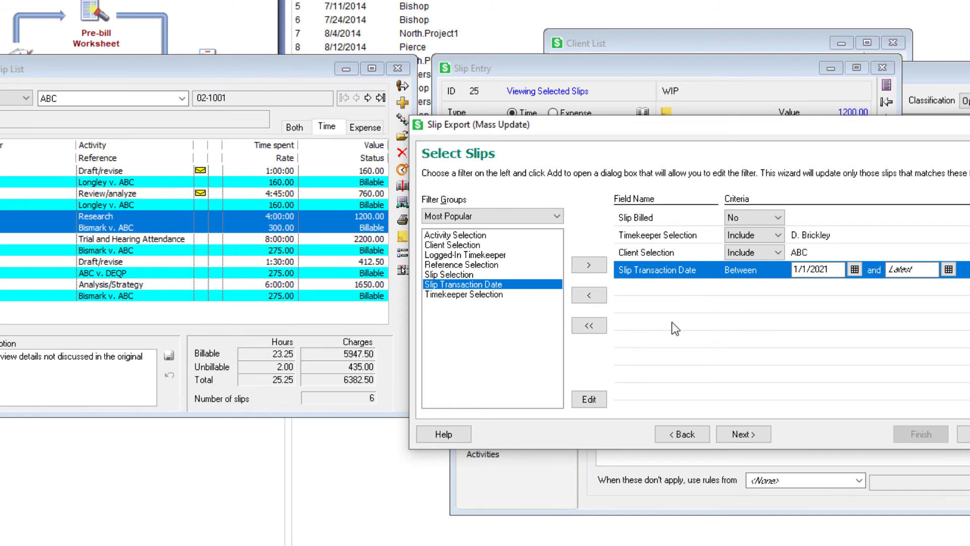
left_click(742, 435)
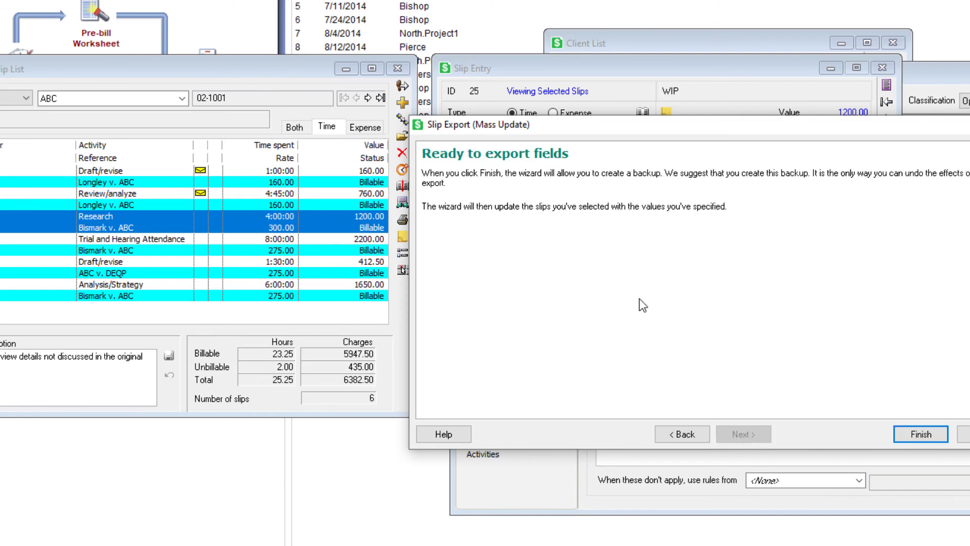
left_click(920, 435)
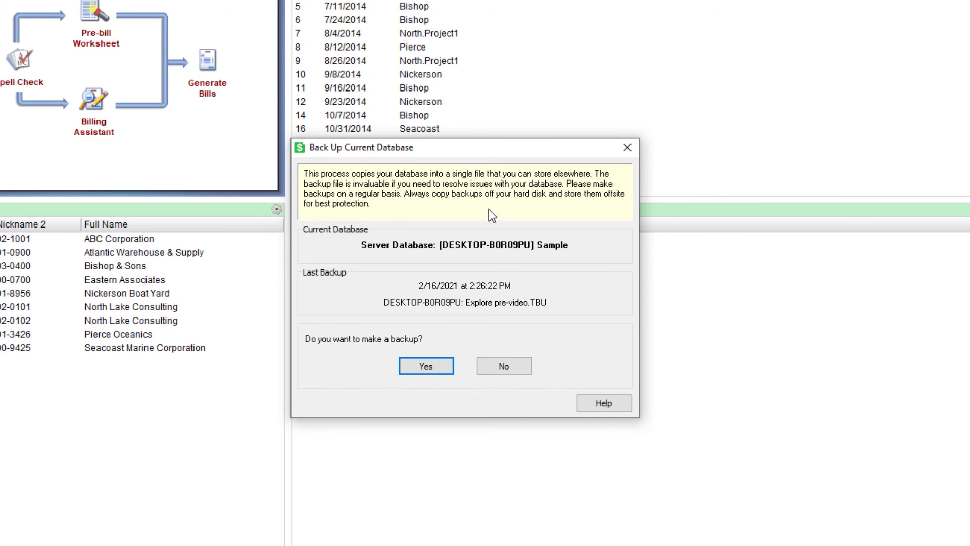
left_click(499, 369)
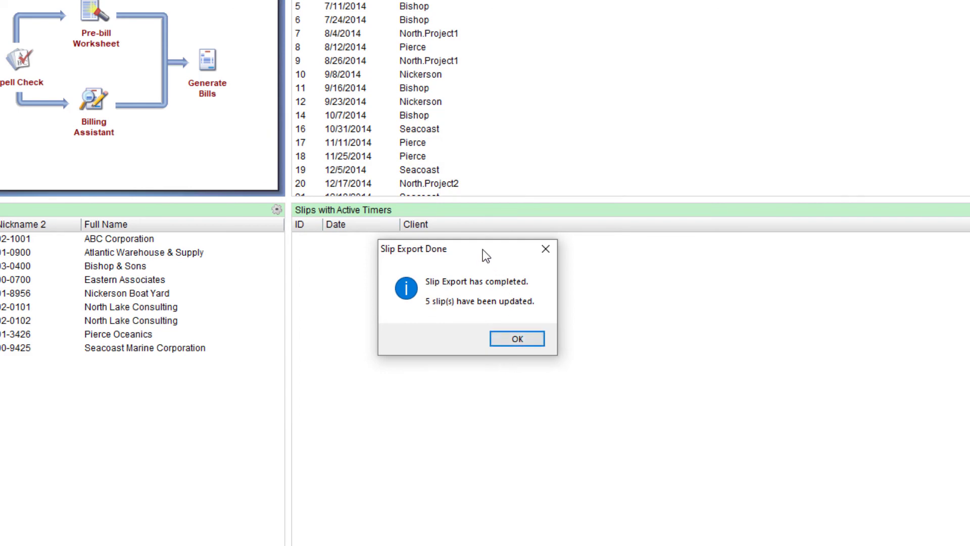
left_click_drag(483, 250, 413, 255)
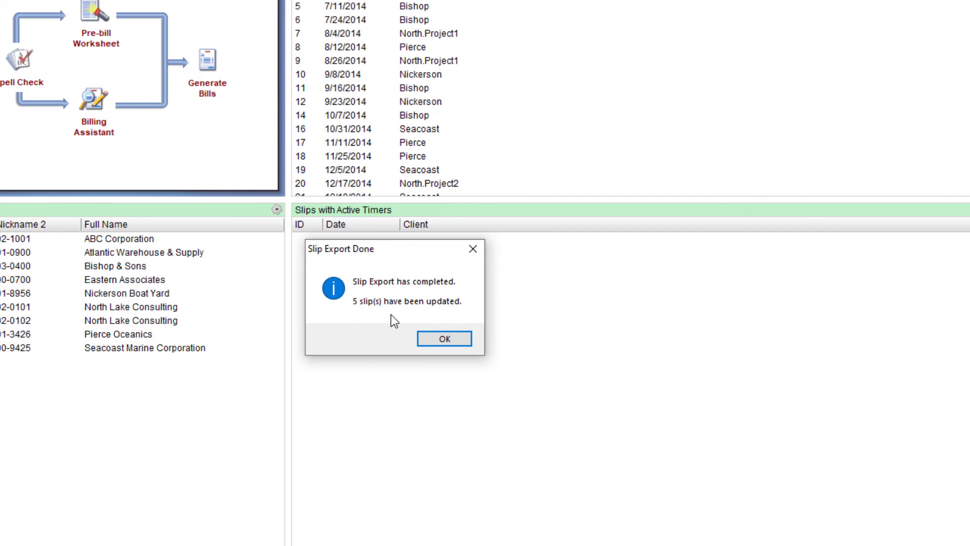
left_click(444, 339)
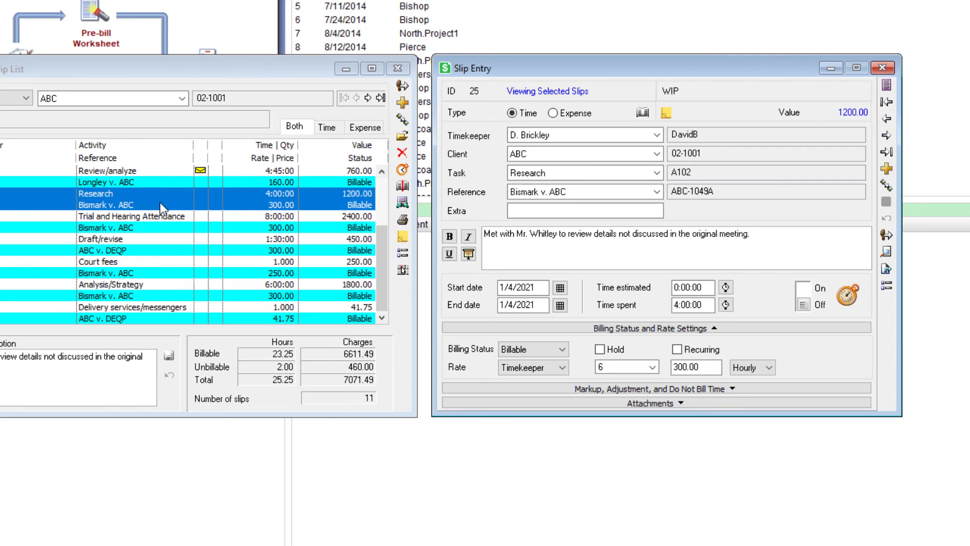
Check the rates of the Trial and Hearing Attendance, Draft/revise and Analysis/Strategy slips, and start a new time slip for client ABC.
left_click(166, 220)
left_click(176, 250)
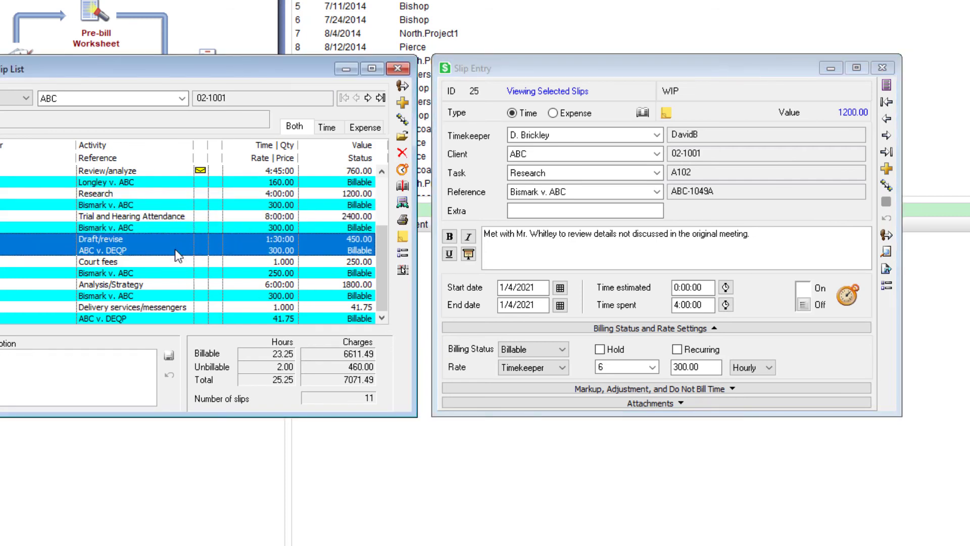
left_click(174, 289)
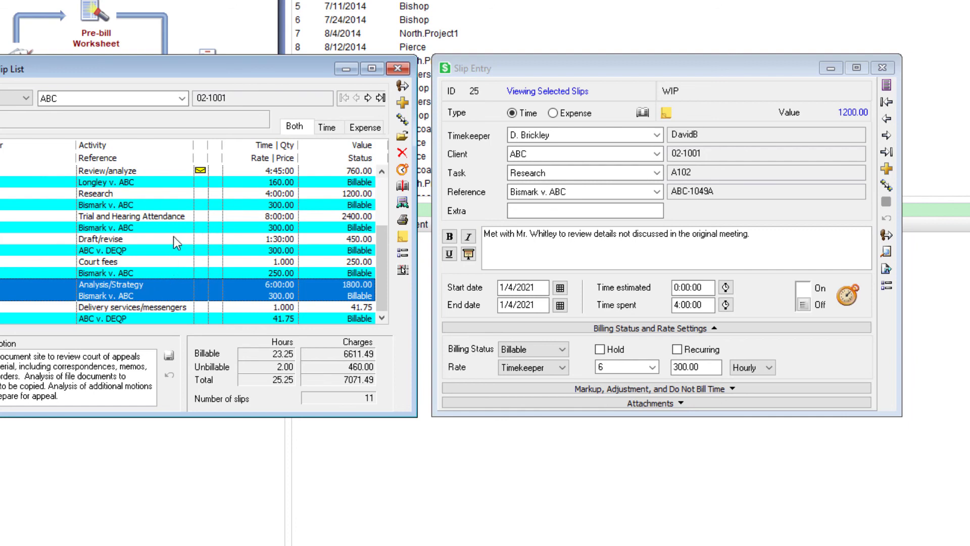
left_click(886, 169)
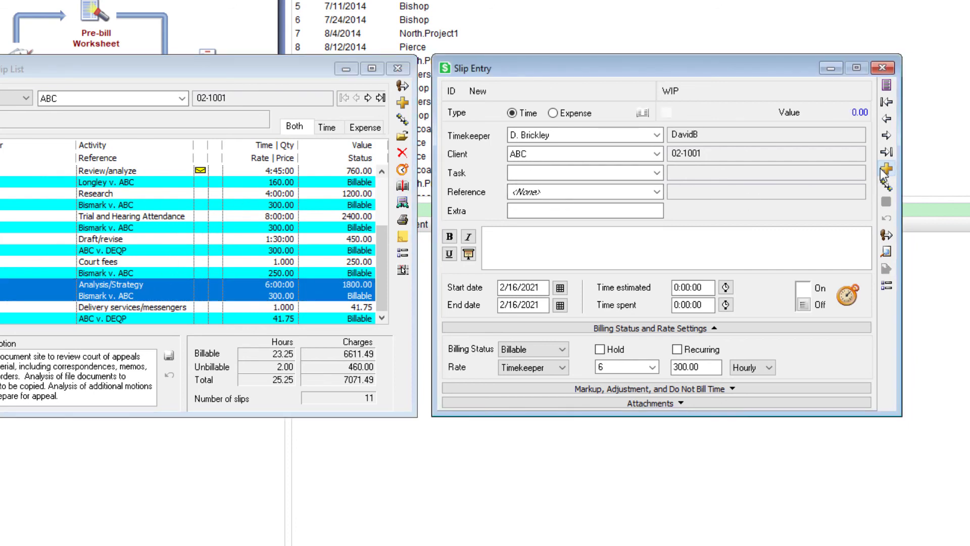